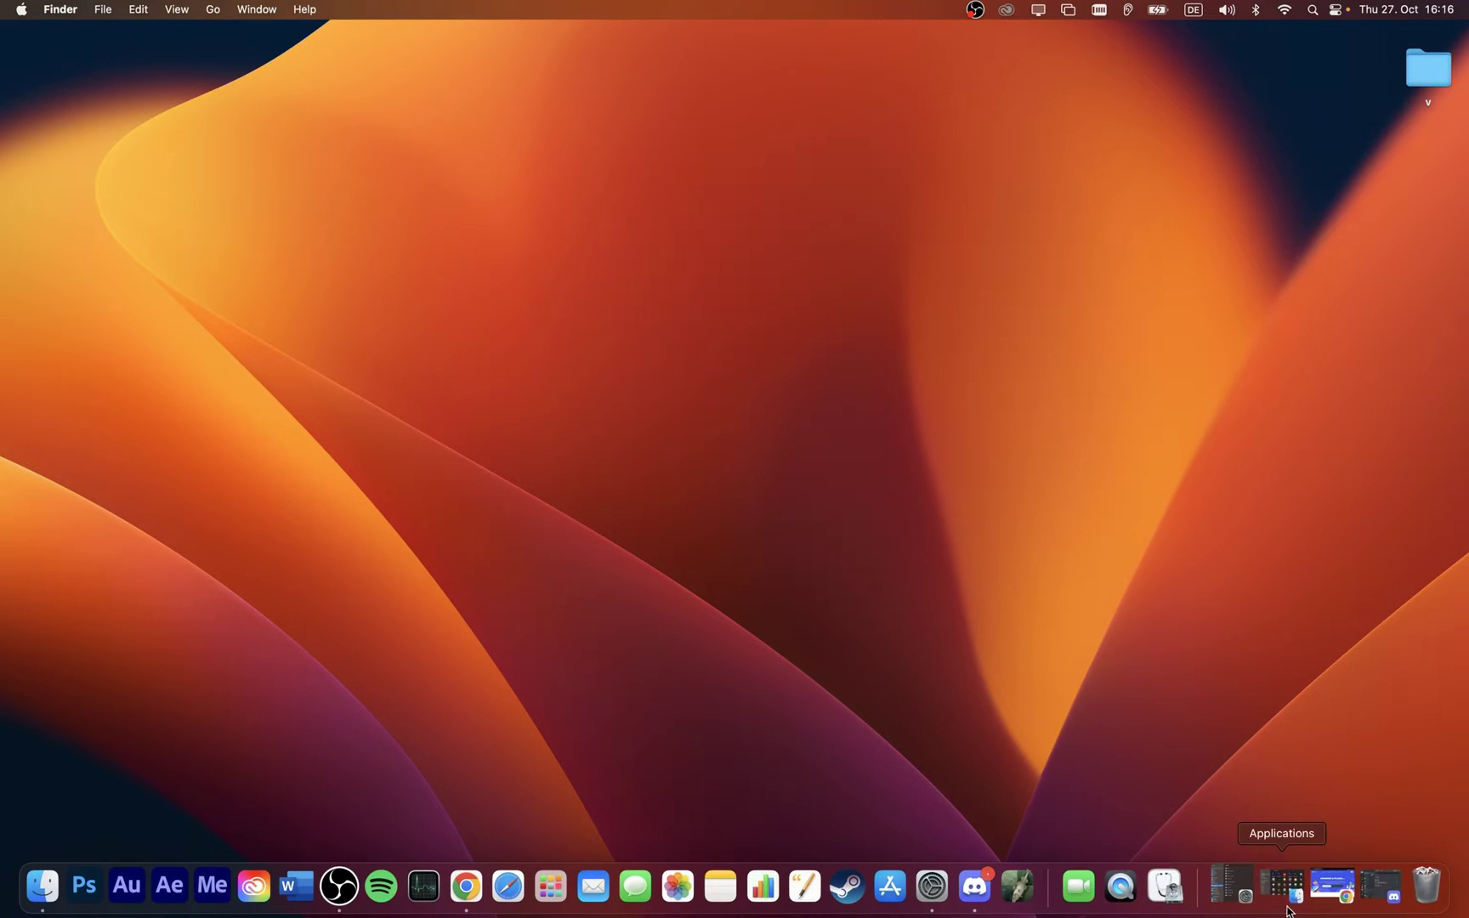
# Switch to the Chrome window with discord.com and download Discord for Mac.
pyautogui.click(1394, 903)
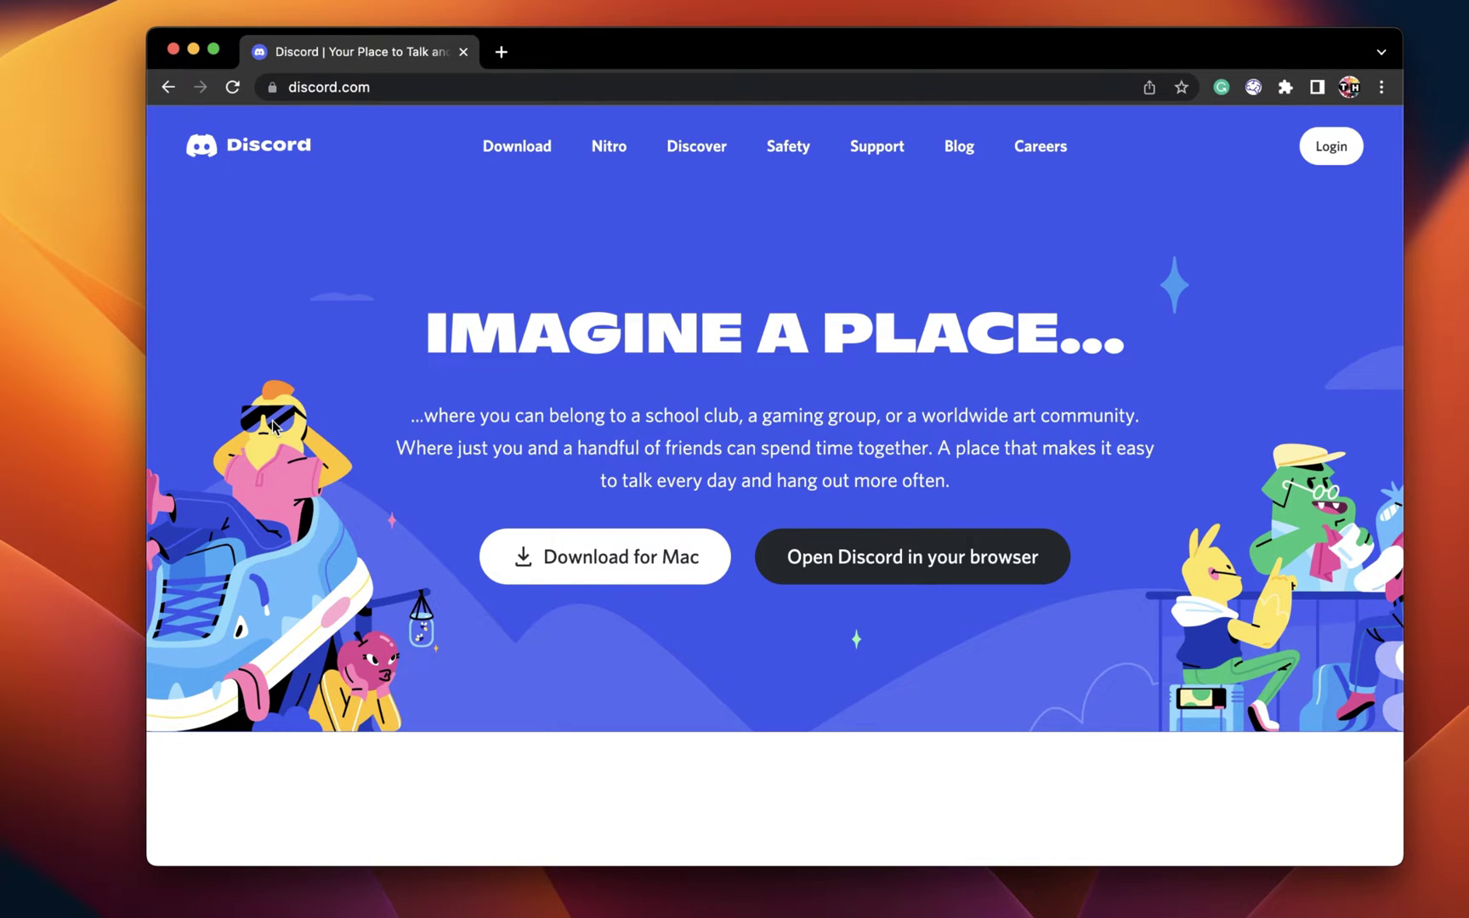
pyautogui.click(394, 88)
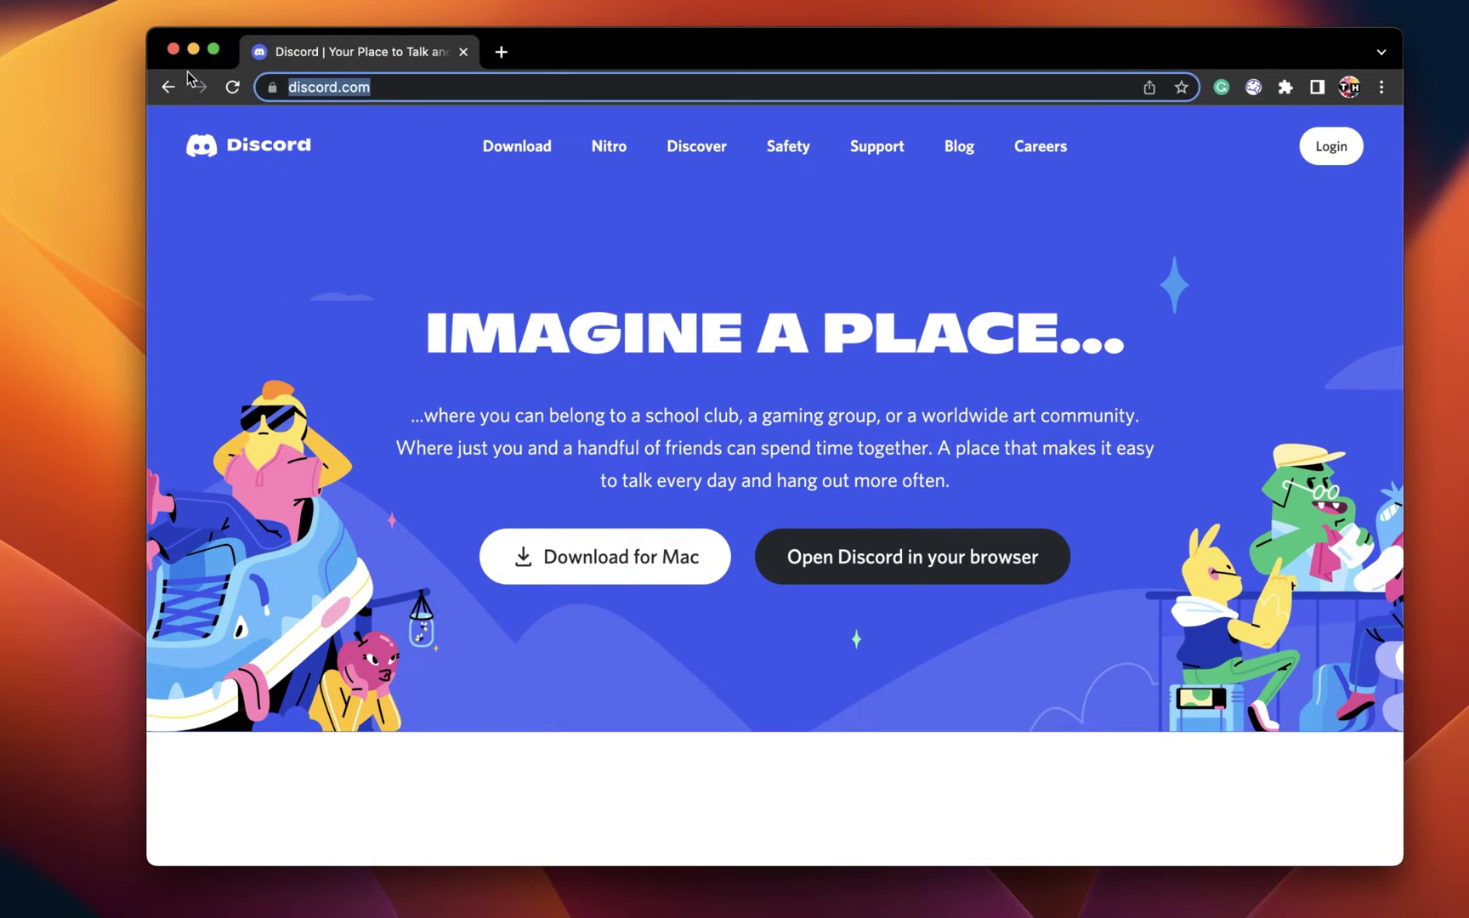
pyautogui.click(344, 267)
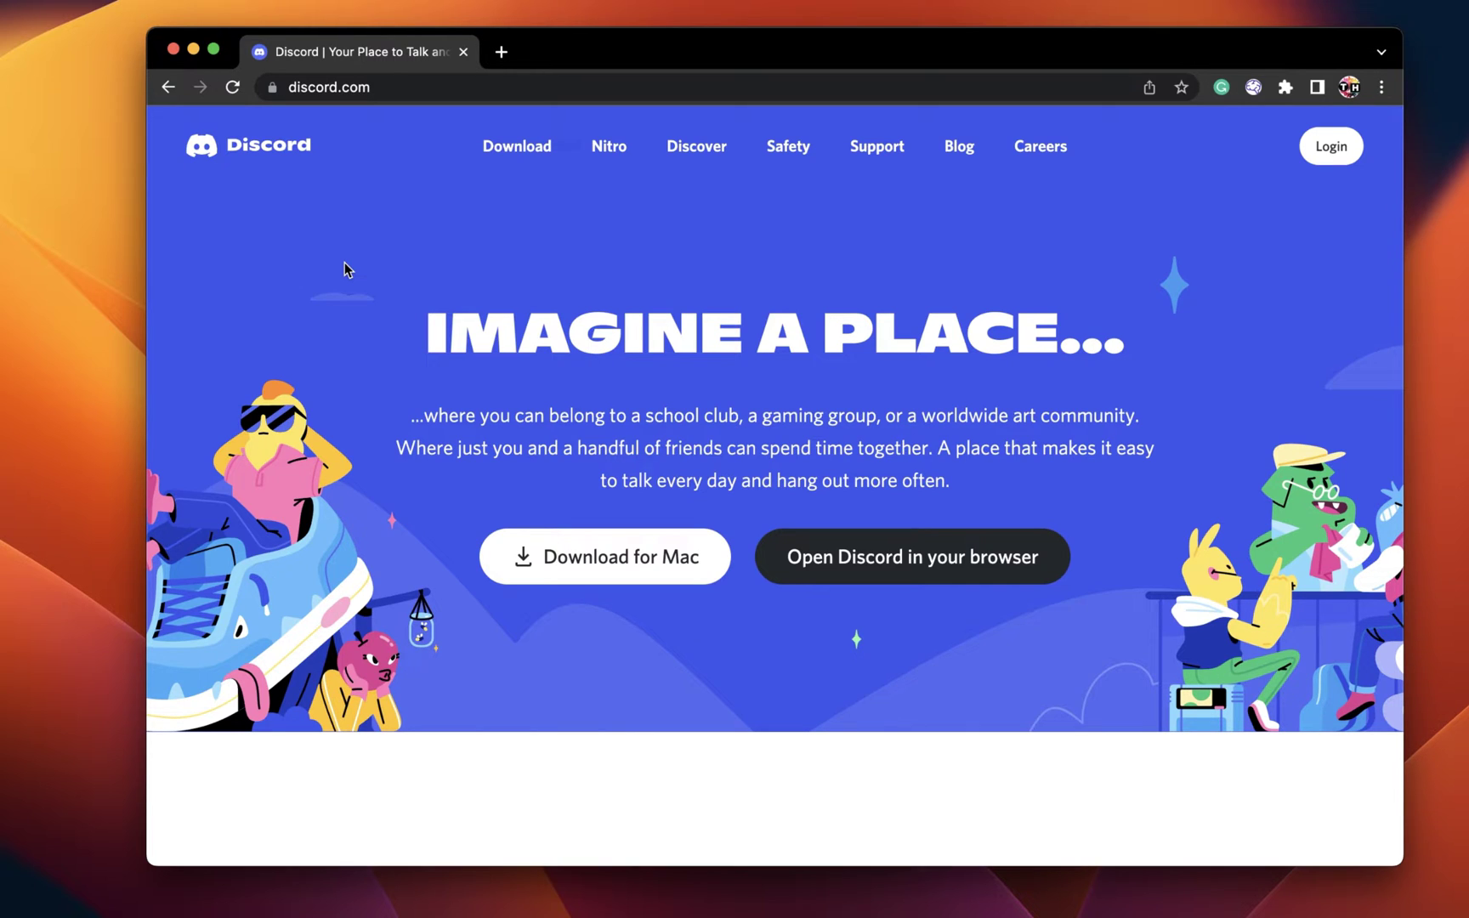
pyautogui.click(548, 554)
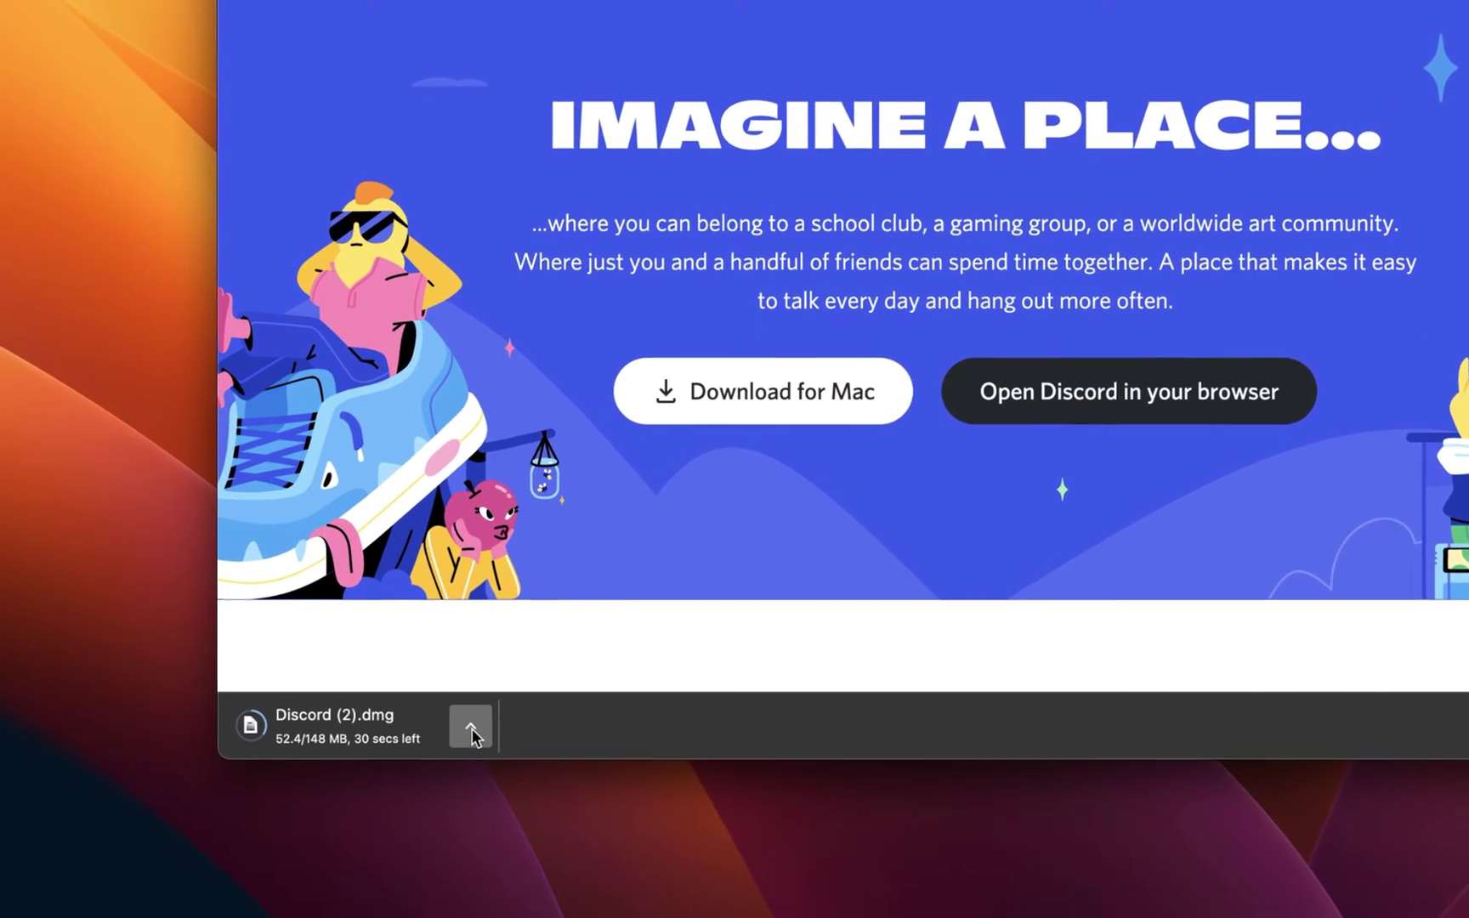
# Show the downloading Discord file in Finder's Downloads folder and minimise the browser window.
pyautogui.click(367, 831)
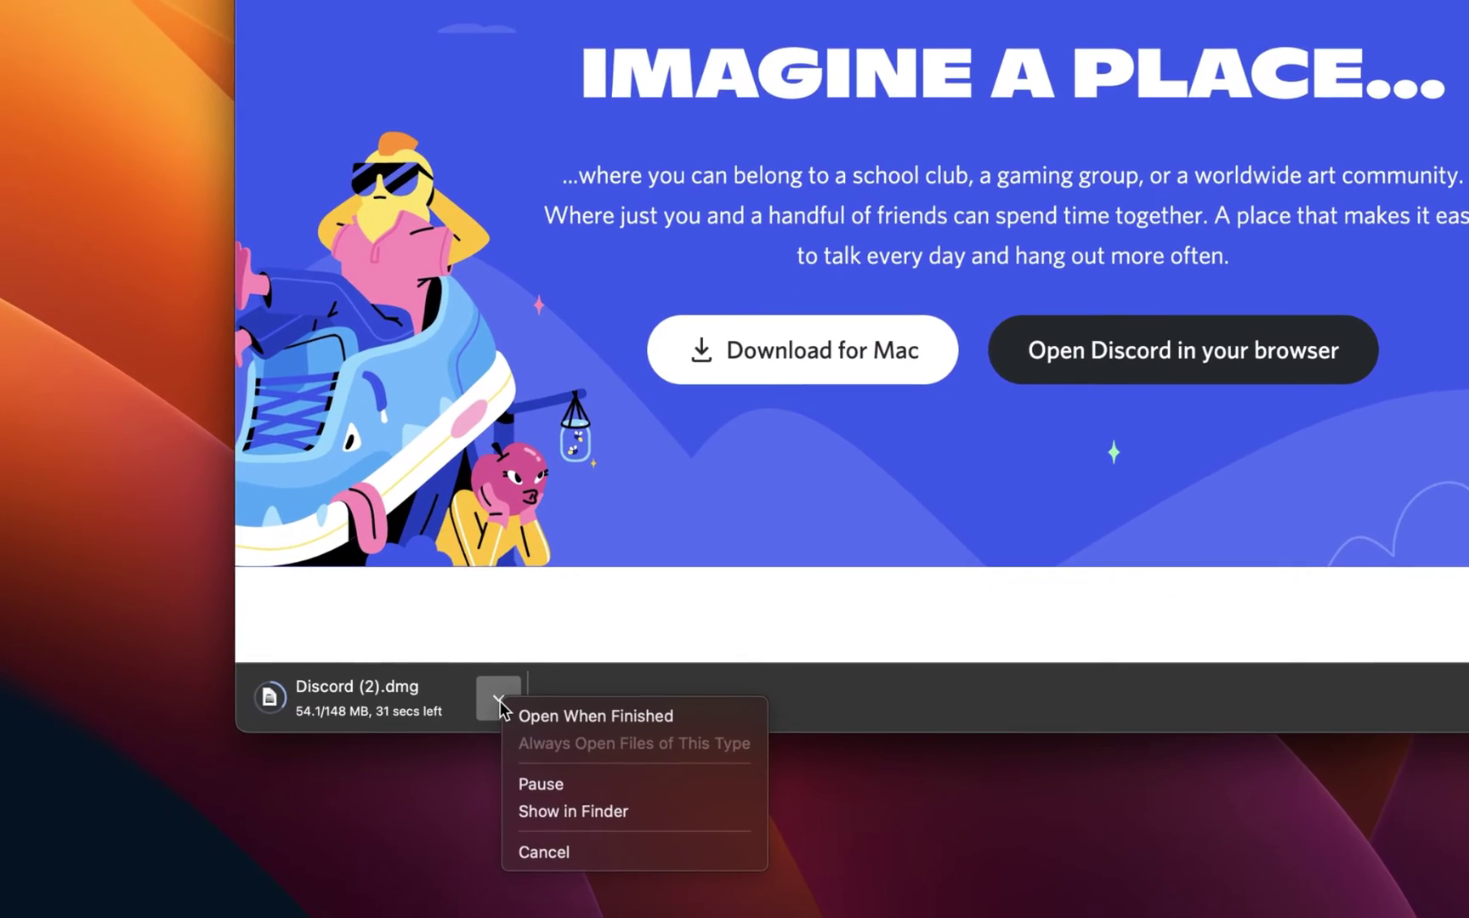
pyautogui.click(538, 804)
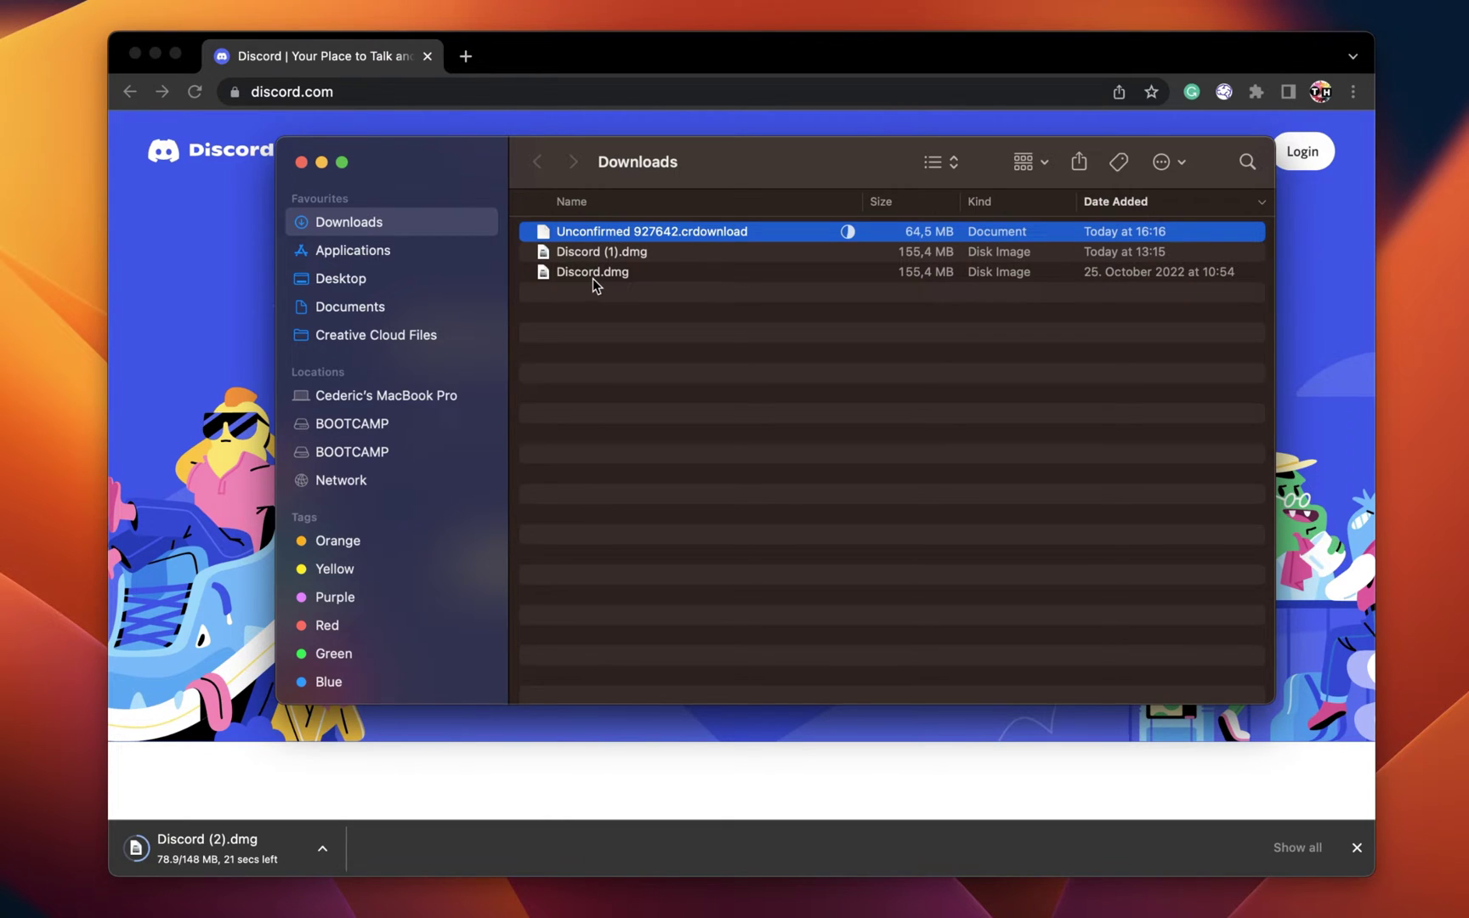
pyautogui.click(156, 54)
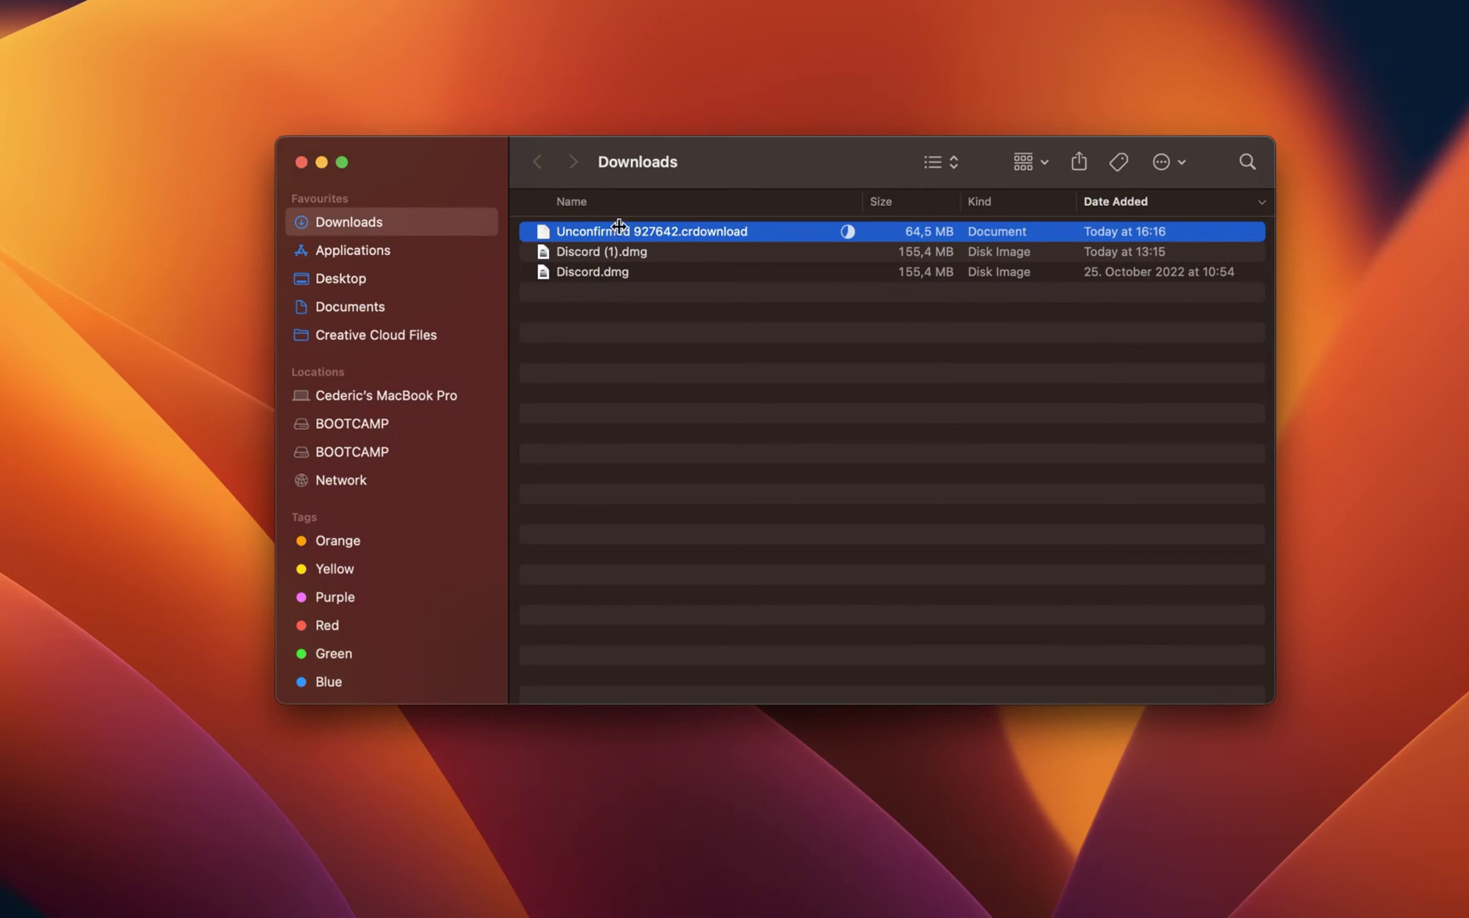
# Open the Discord.dmg disk image, copy Discord into the Applications folder and close the installer window.
pyautogui.click(619, 275)
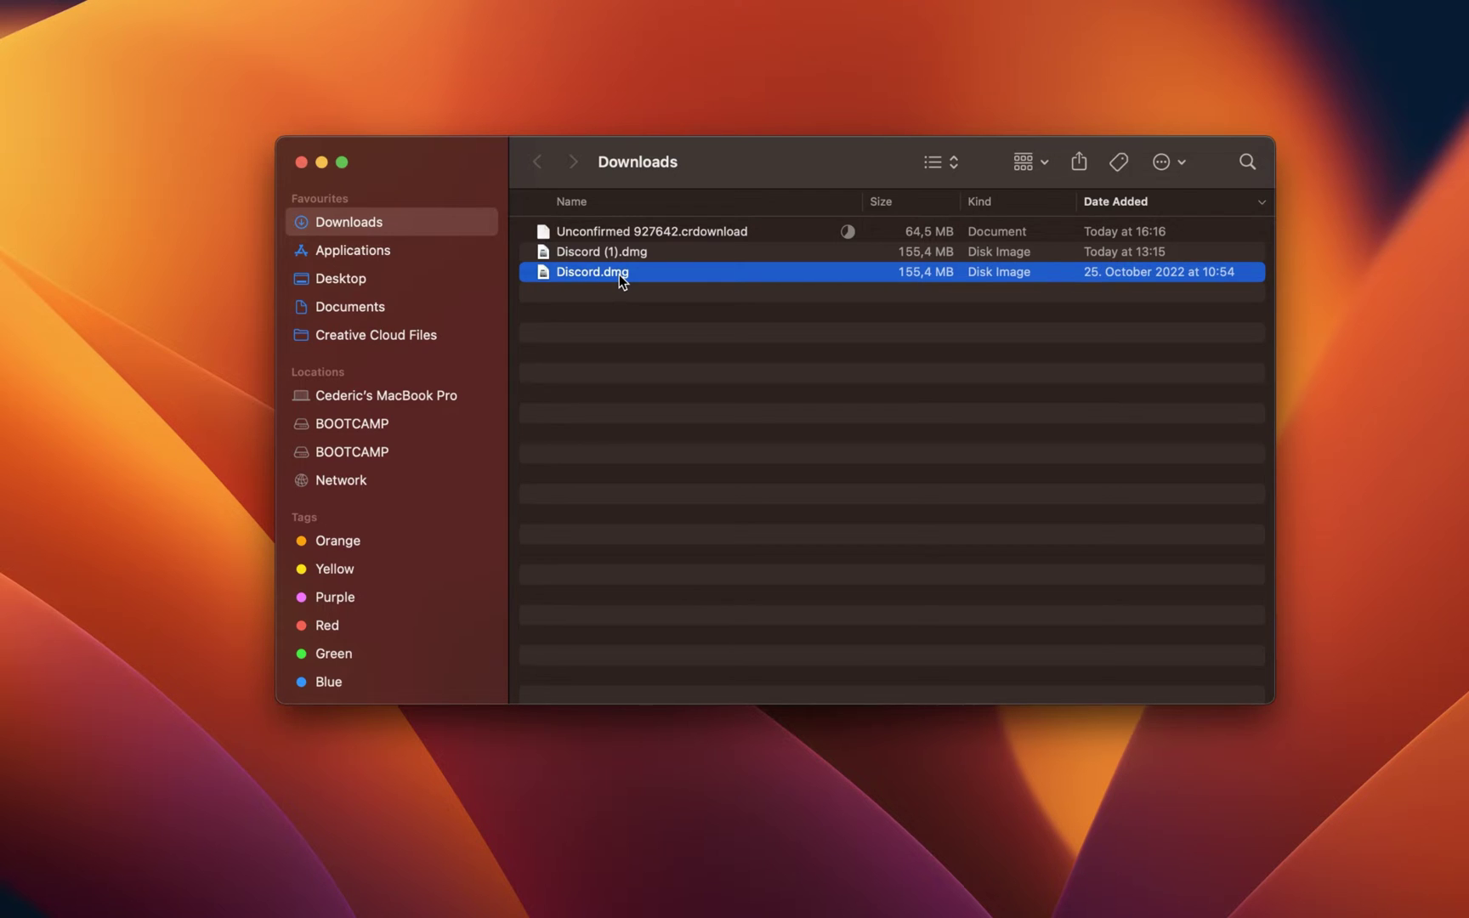
pyautogui.moveTo(204, 598); pyautogui.dragTo(766, 283)
pyautogui.moveTo(605, 444); pyautogui.dragTo(884, 438)
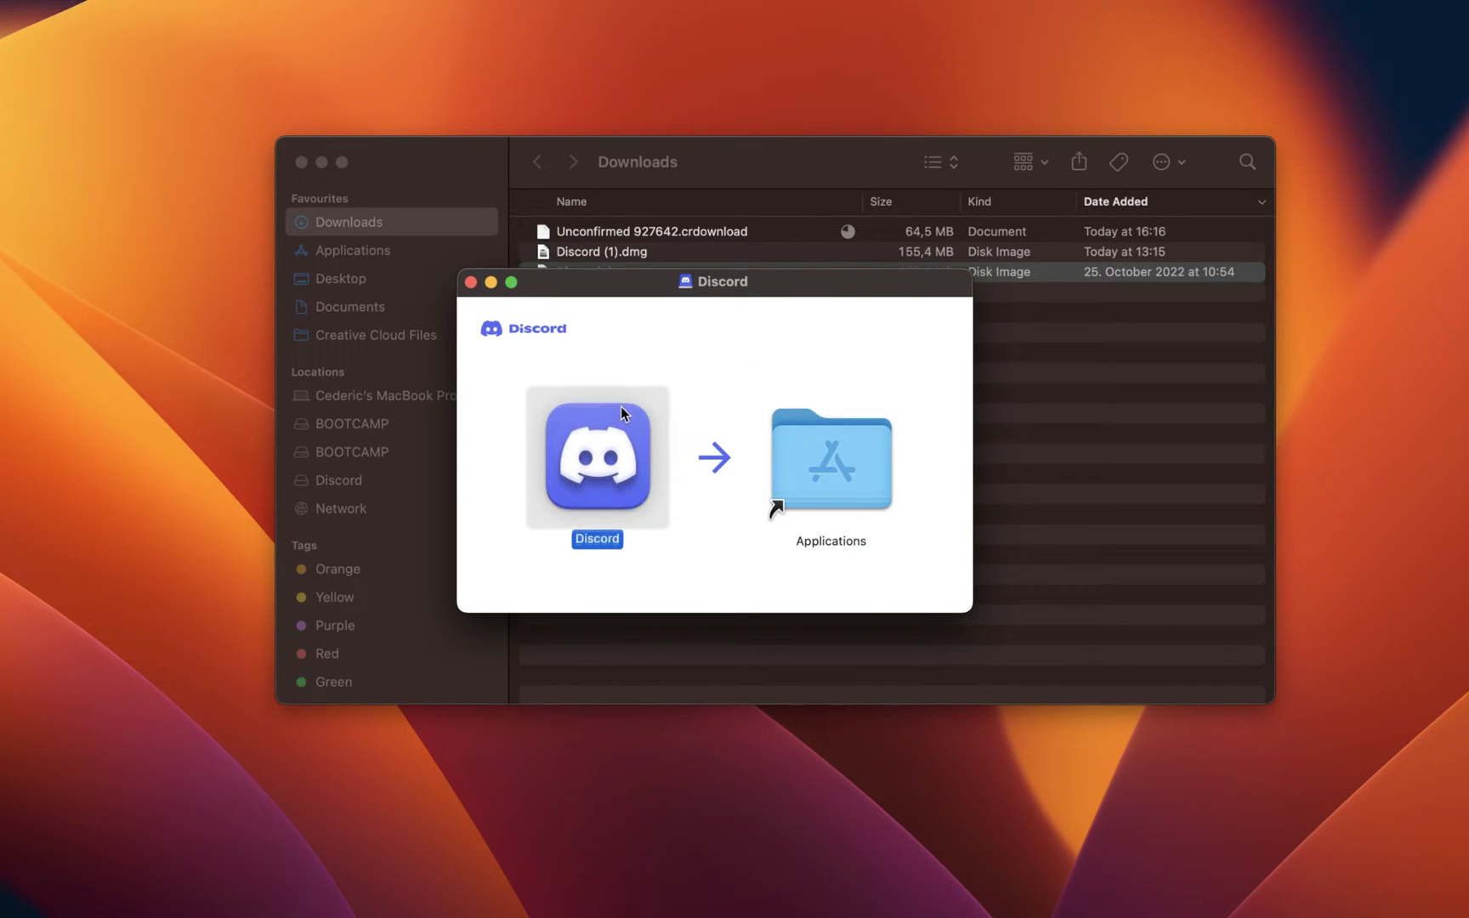
pyautogui.click(471, 282)
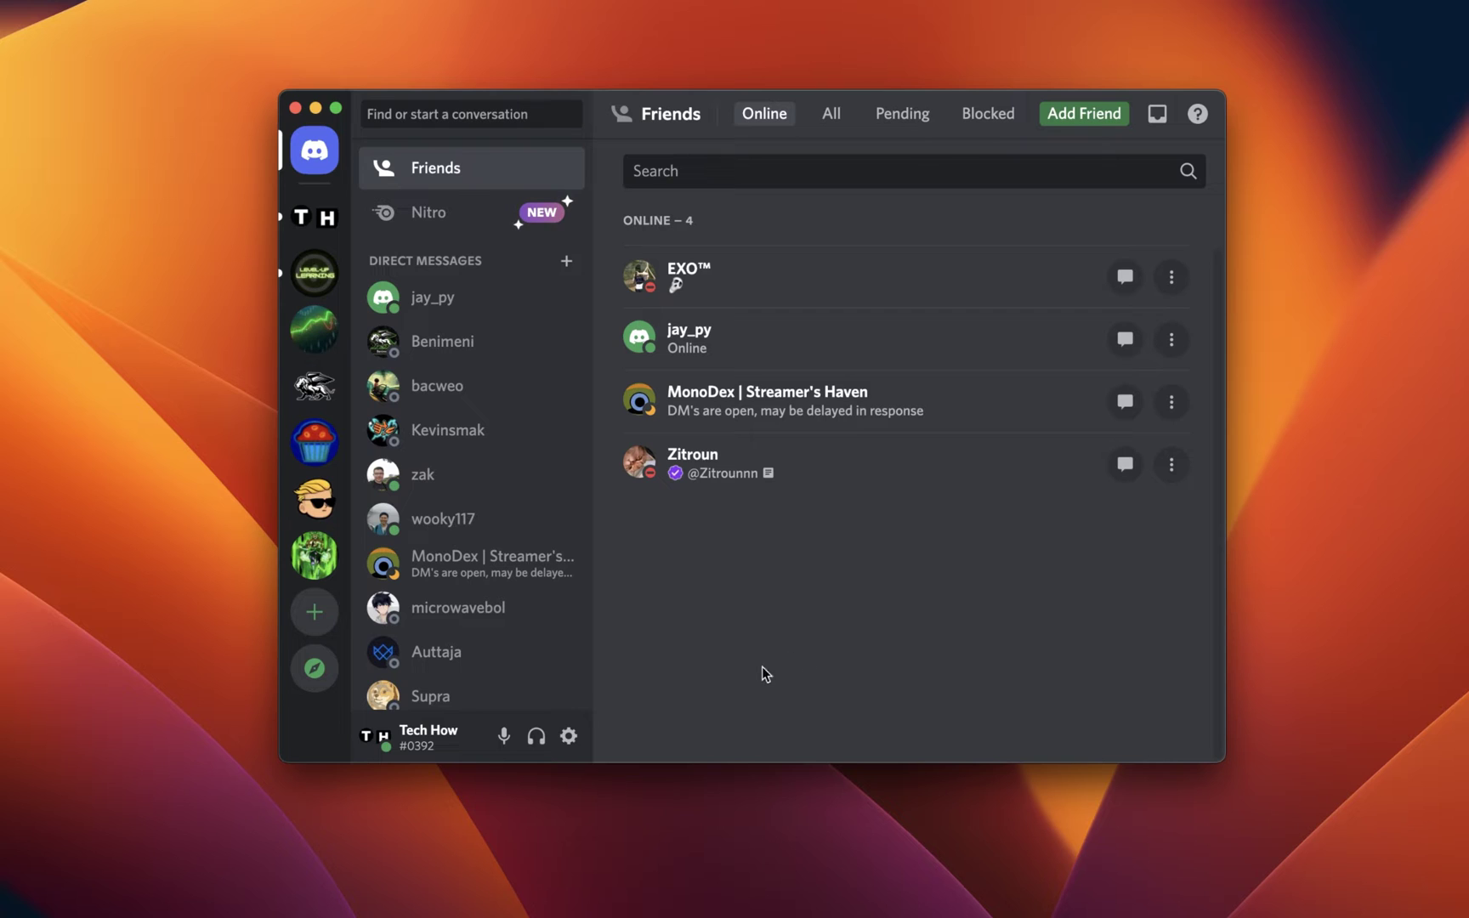
# Open Discord's user settings and look through the user profile, server profiles and Privacy & Safety options.
pyautogui.click(573, 738)
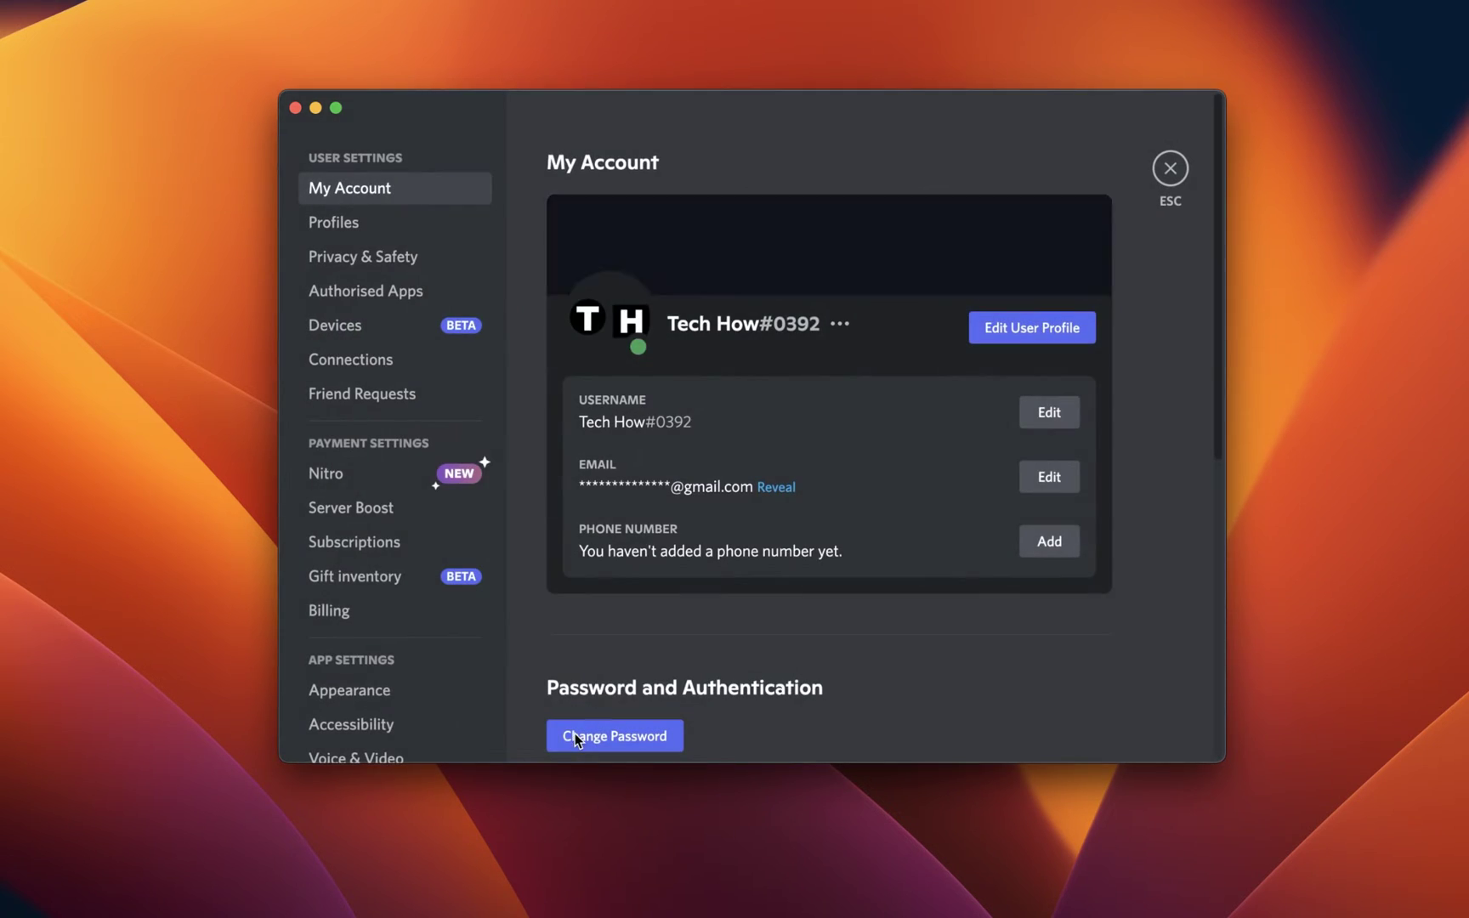
pyautogui.click(383, 227)
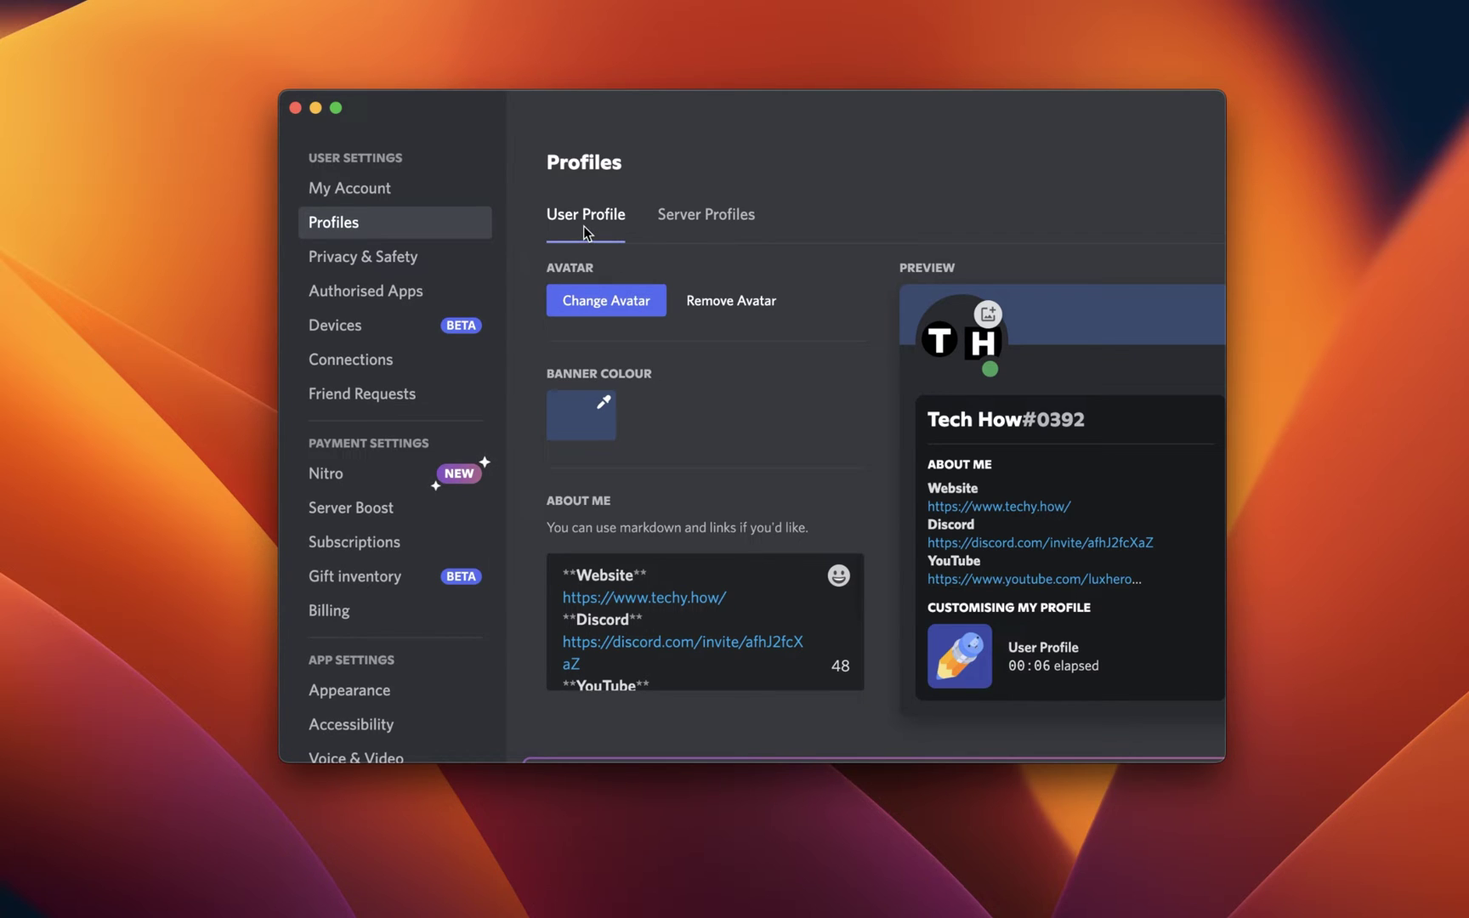
pyautogui.click(663, 214)
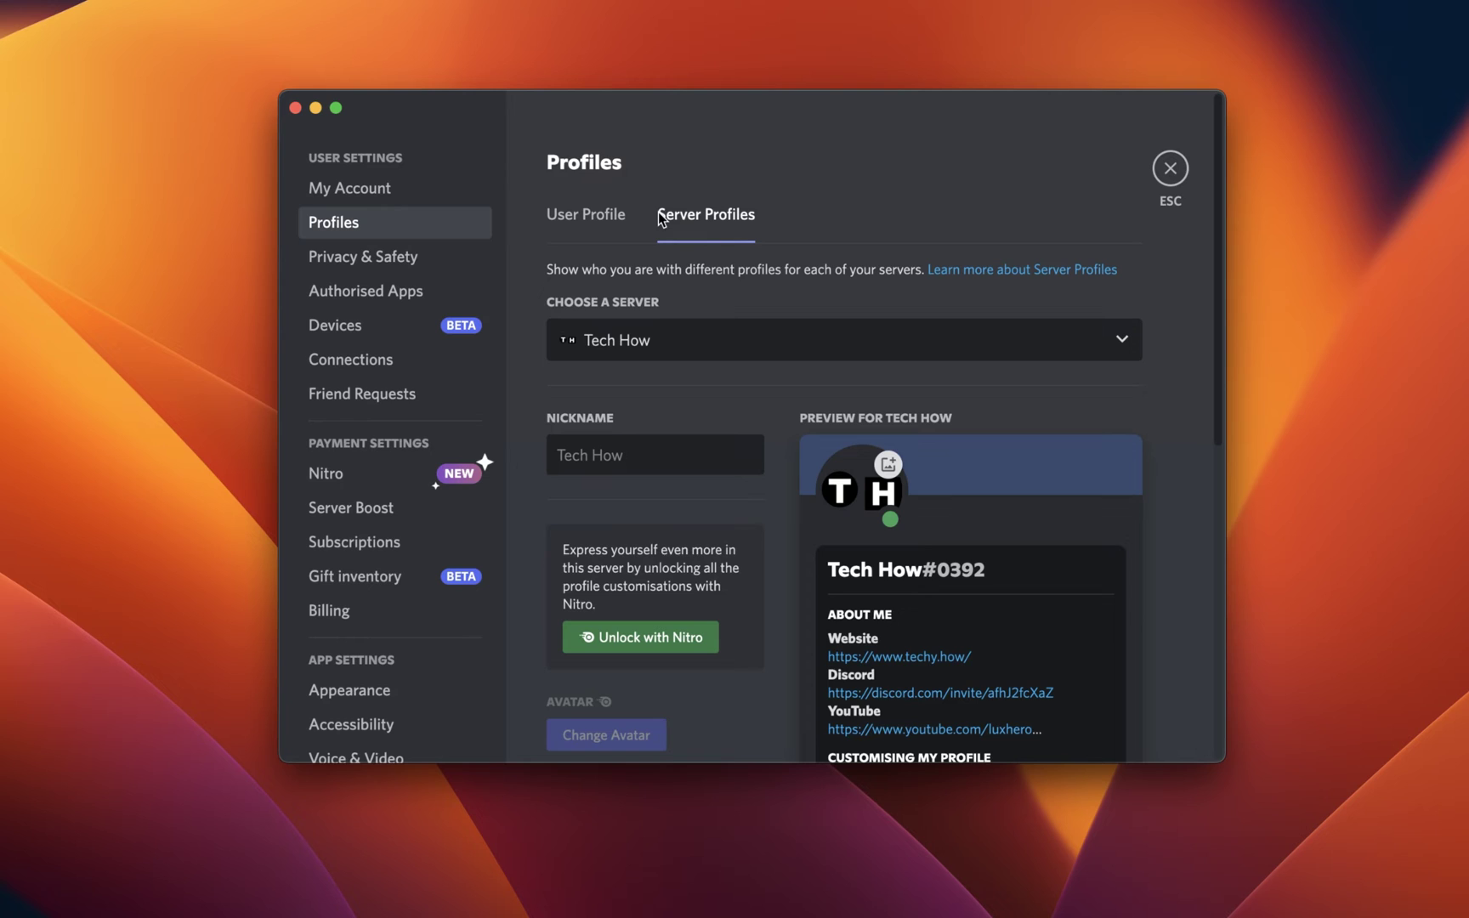
pyautogui.click(586, 217)
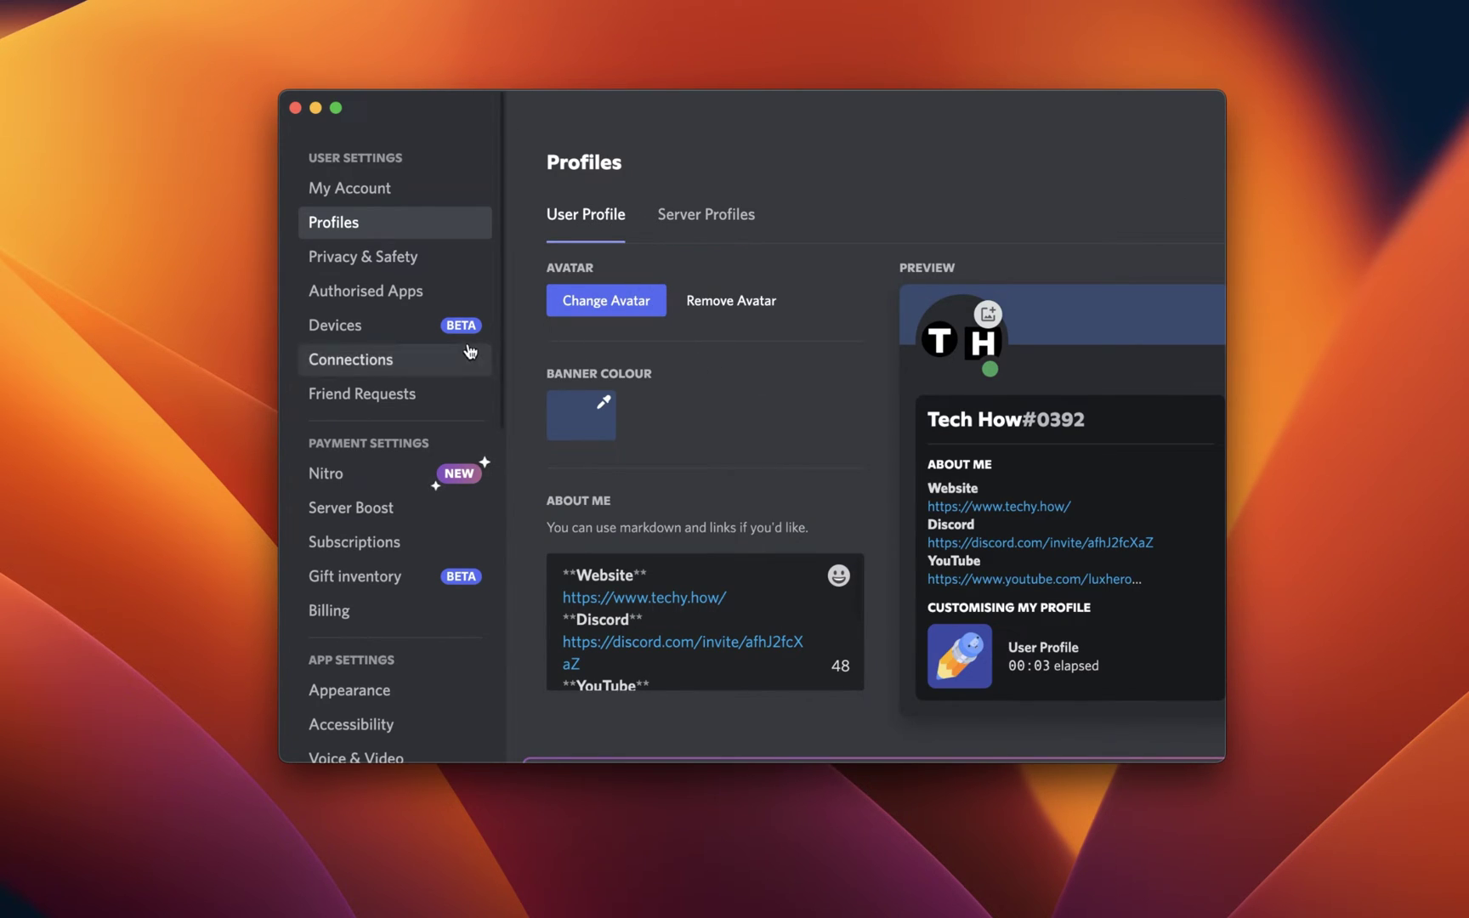
pyautogui.click(371, 266)
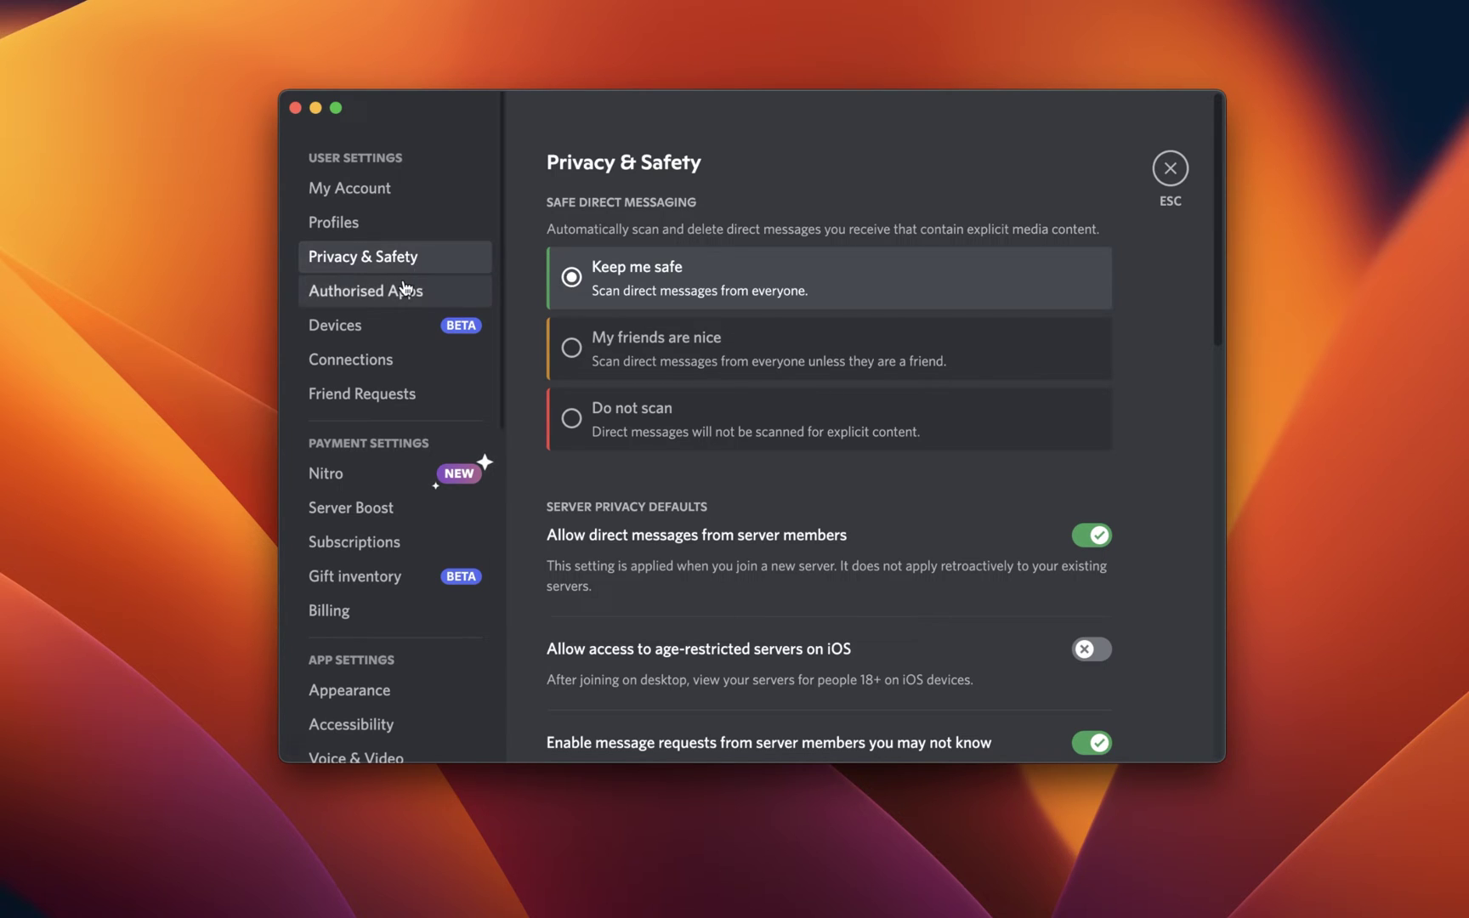
# Review the Appearance settings for theme, message display, chat font scaling, message spacing and zoom level.
pyautogui.scroll(-5, 405, 289)
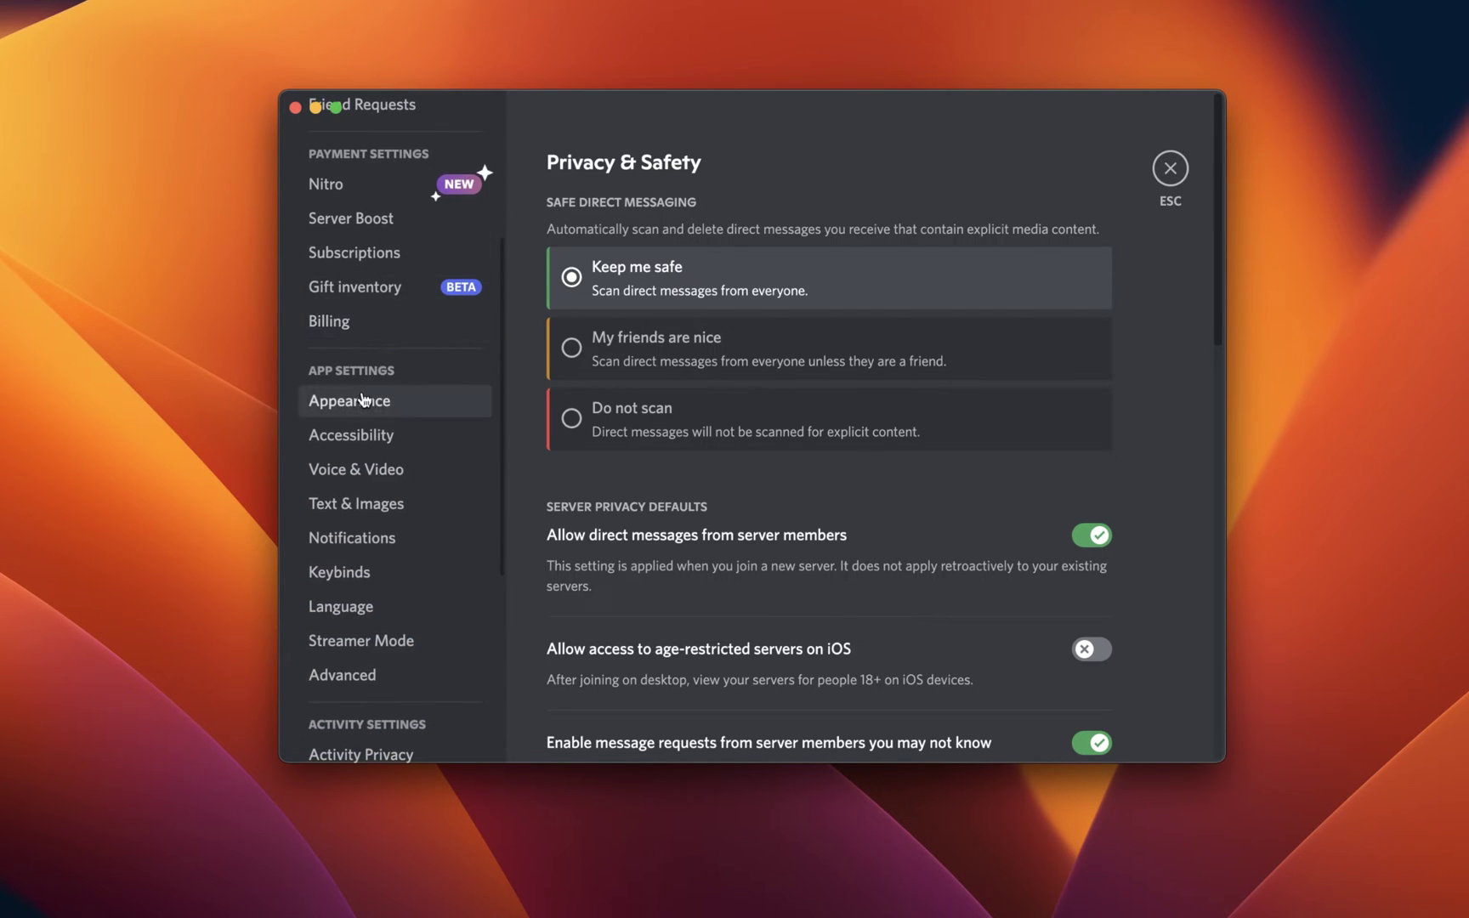
pyautogui.click(362, 398)
pyautogui.scroll(-1, 527, 396)
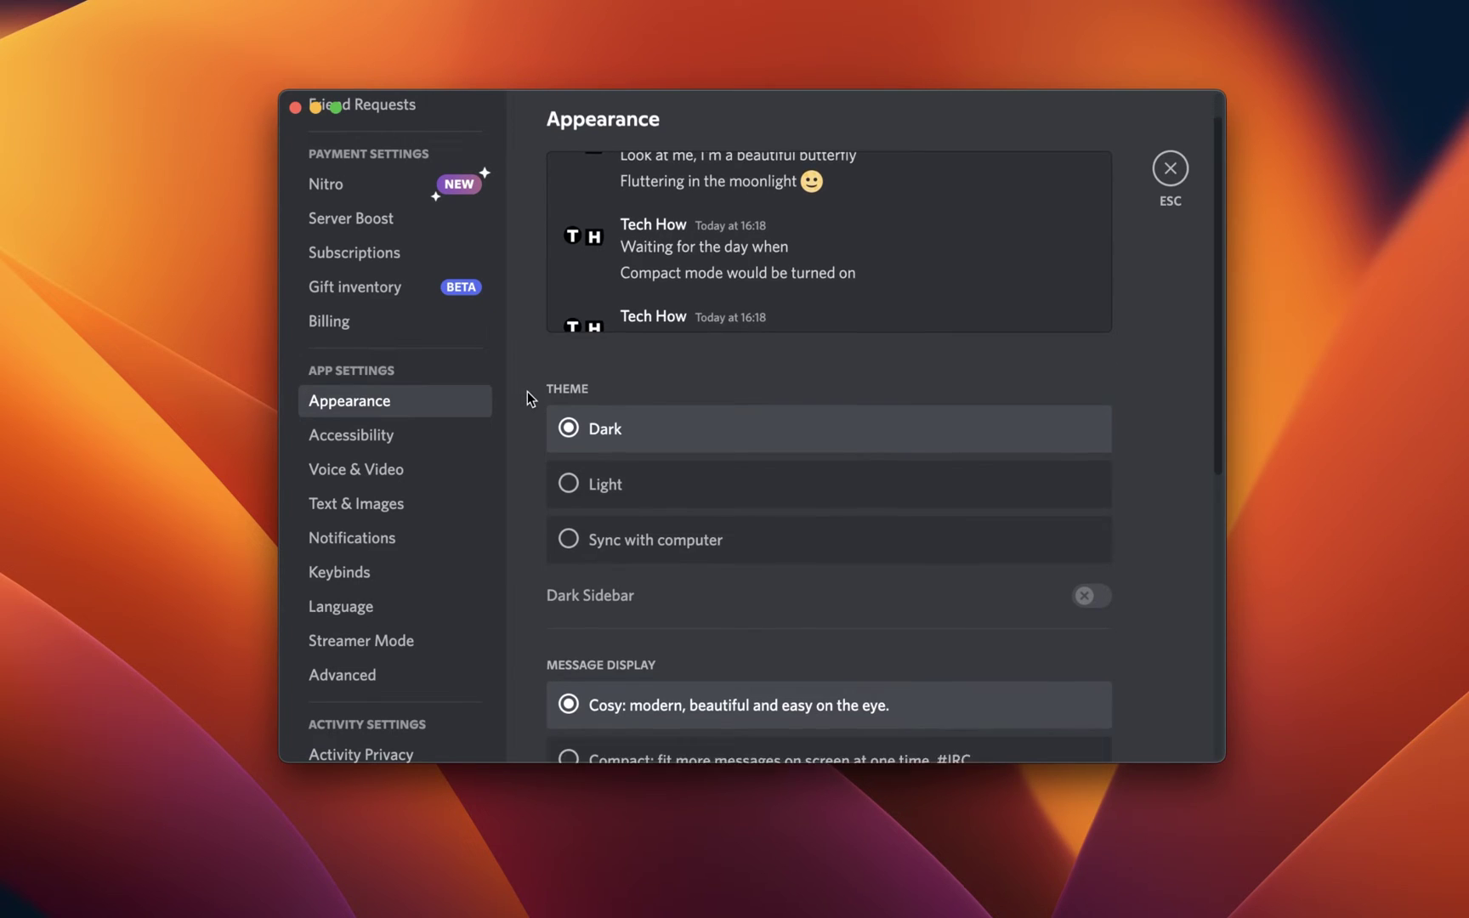
pyautogui.scroll(-5, 527, 397)
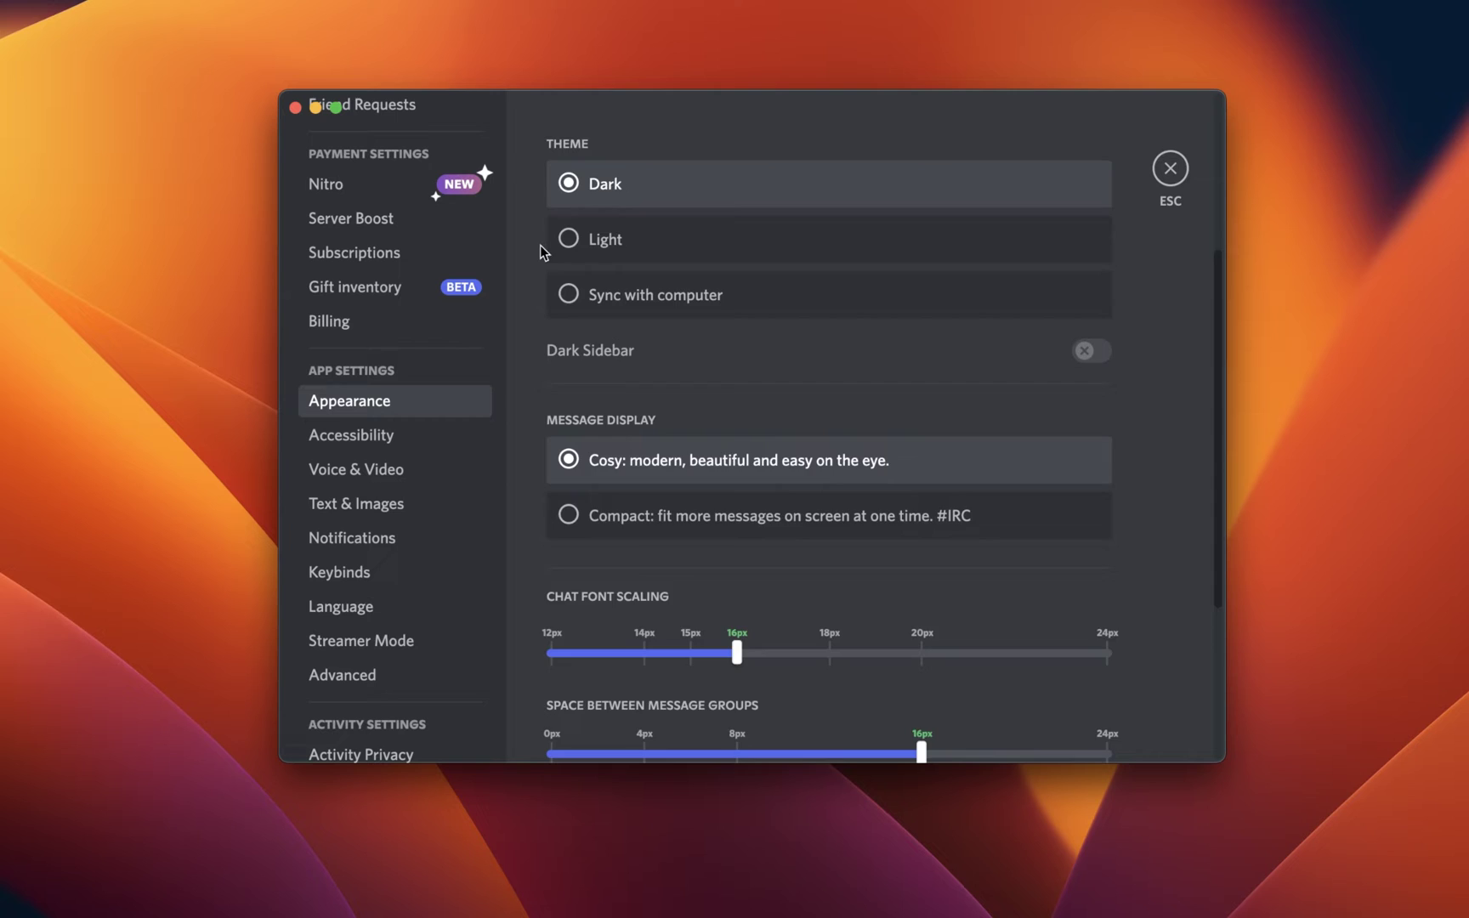
pyautogui.scroll(-5, 539, 245)
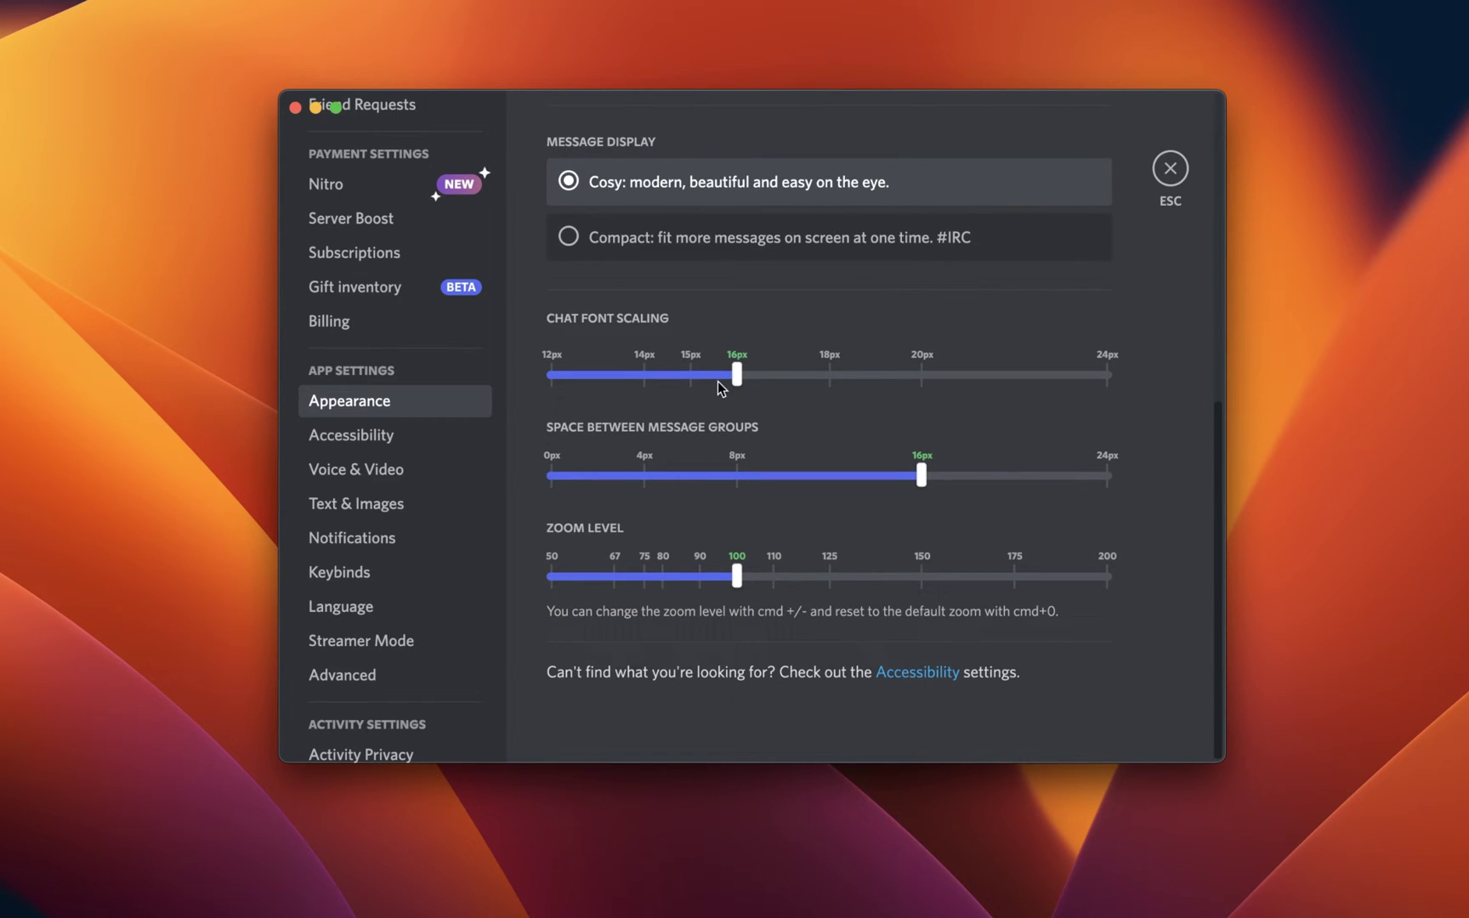
pyautogui.moveTo(737, 375); pyautogui.dragTo(596, 352)
# Review the available input and output devices and the input mode options in the Voice & Video settings.
pyautogui.click(437, 470)
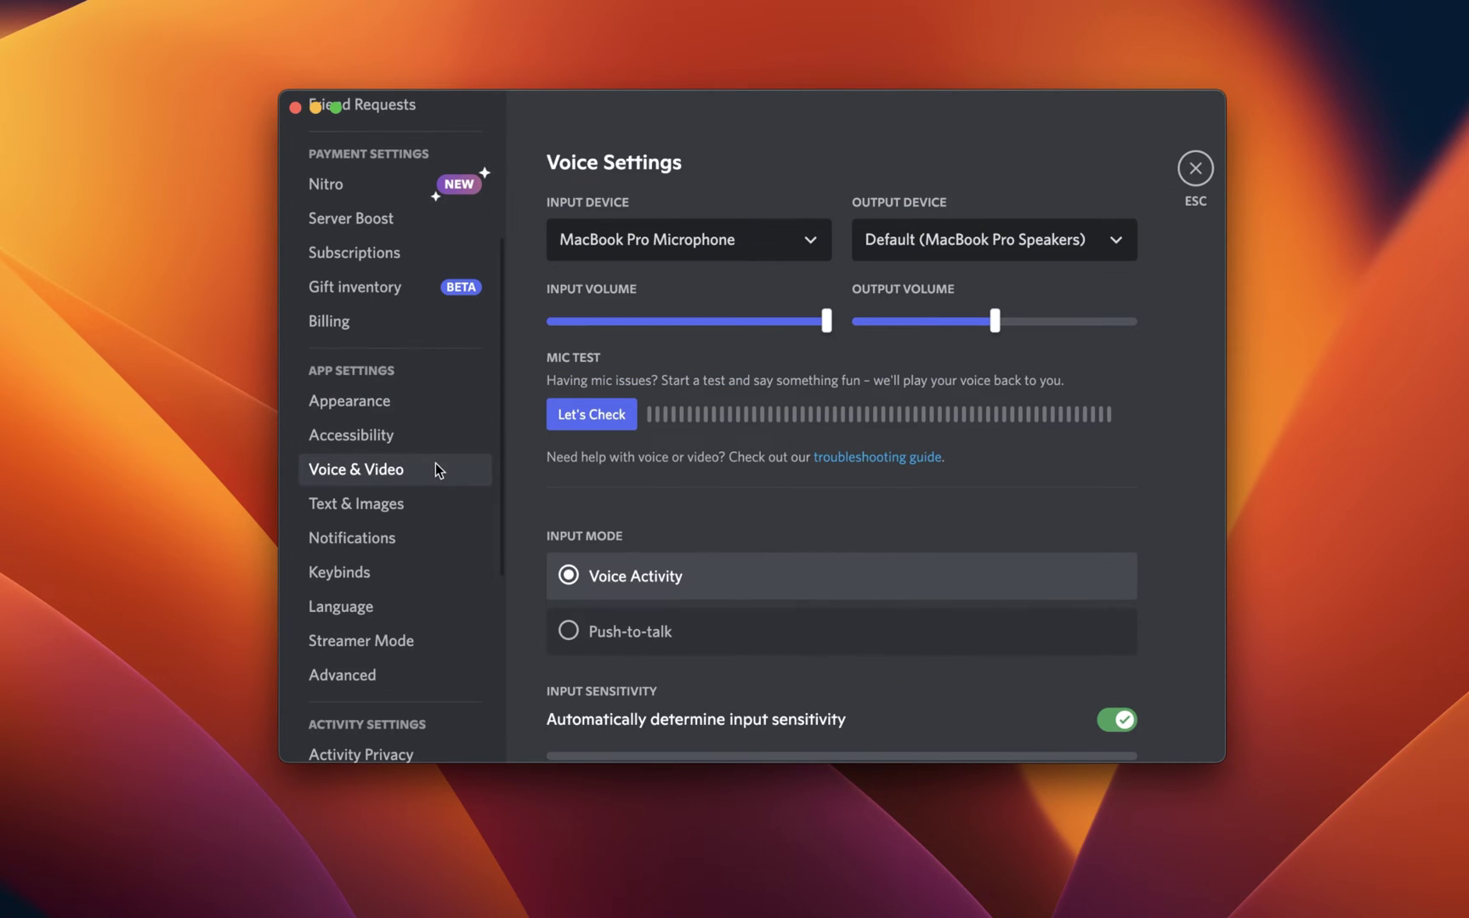
pyautogui.click(818, 246)
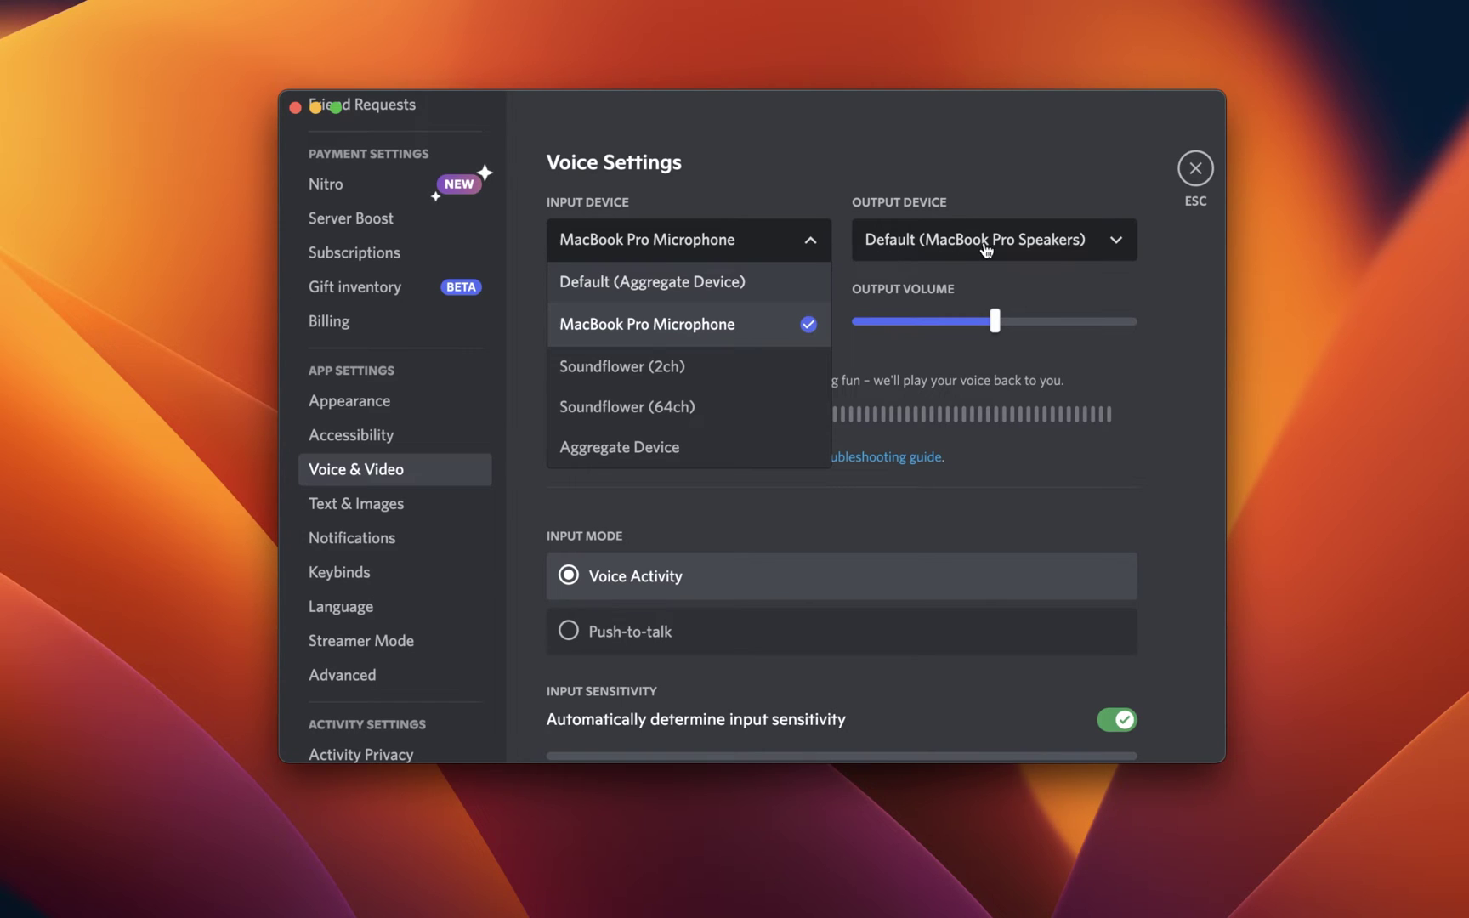
pyautogui.click(1115, 242)
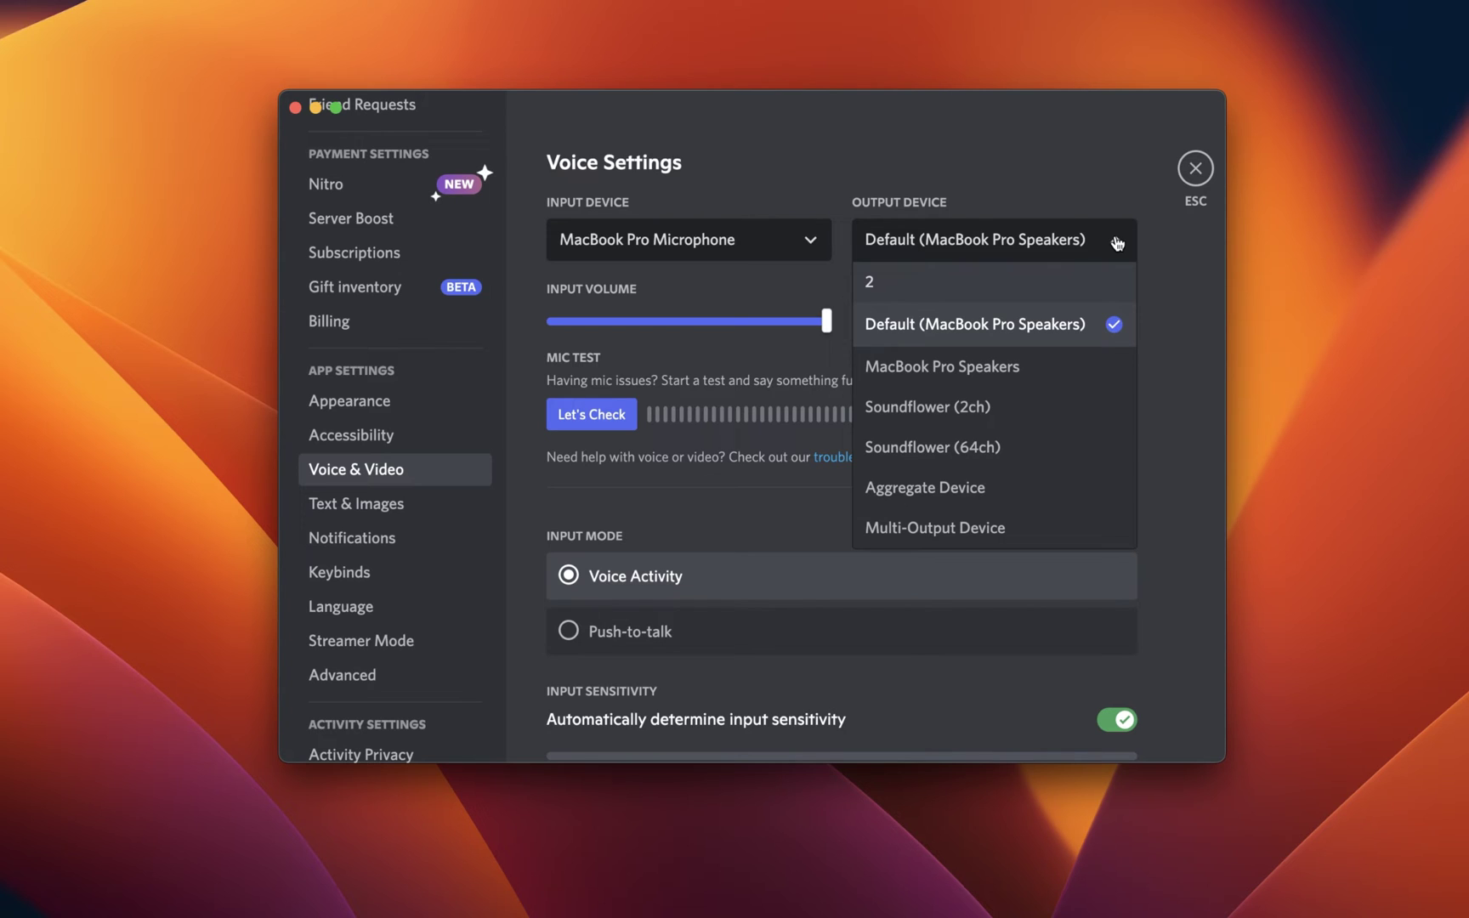
pyautogui.click(1019, 188)
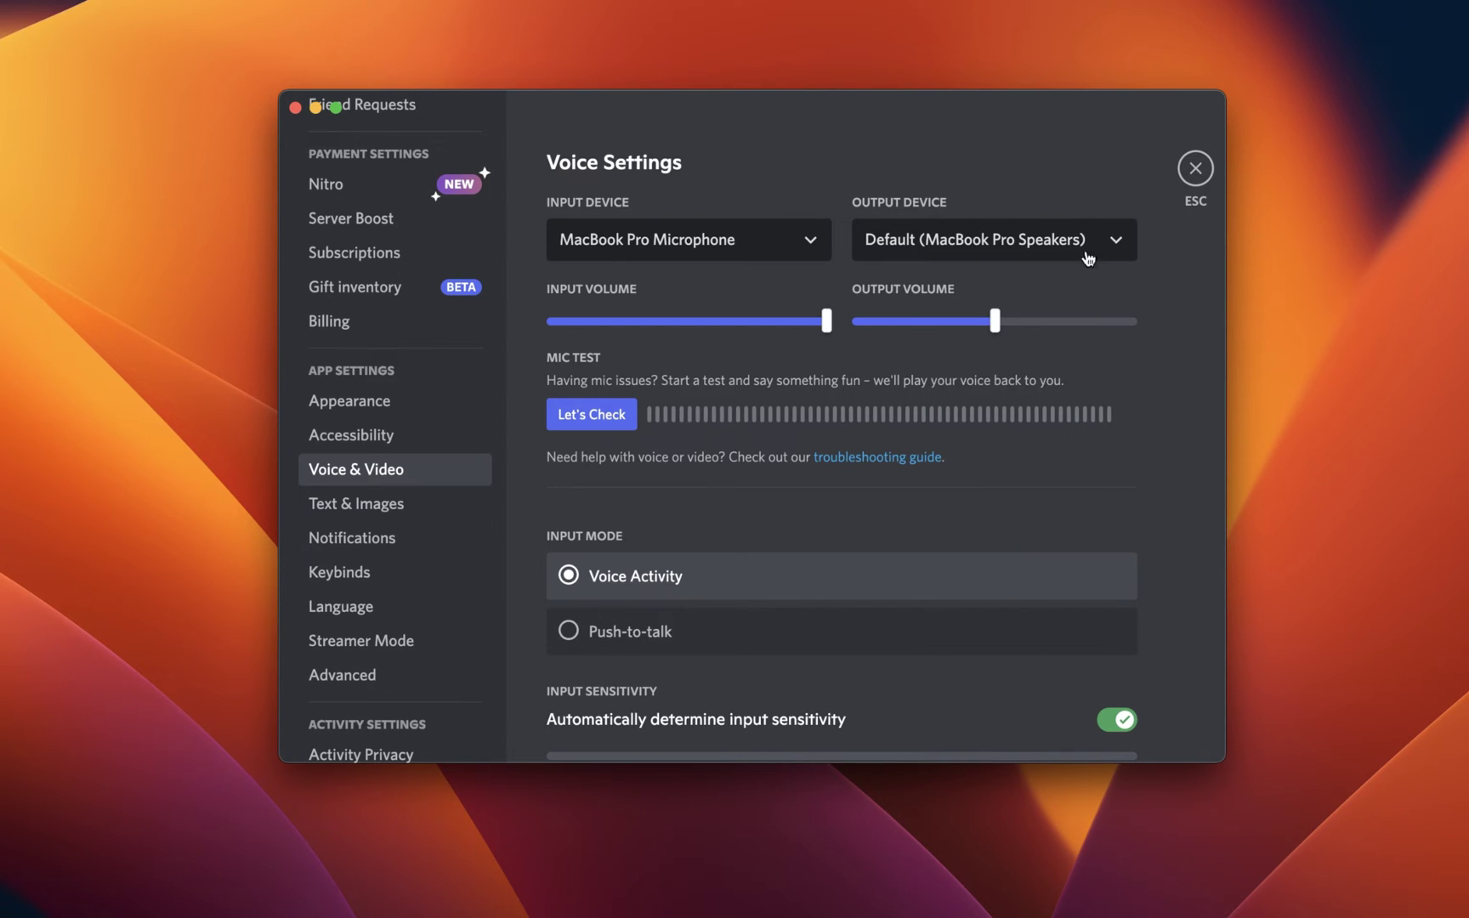
pyautogui.scroll(-8, 1160, 288)
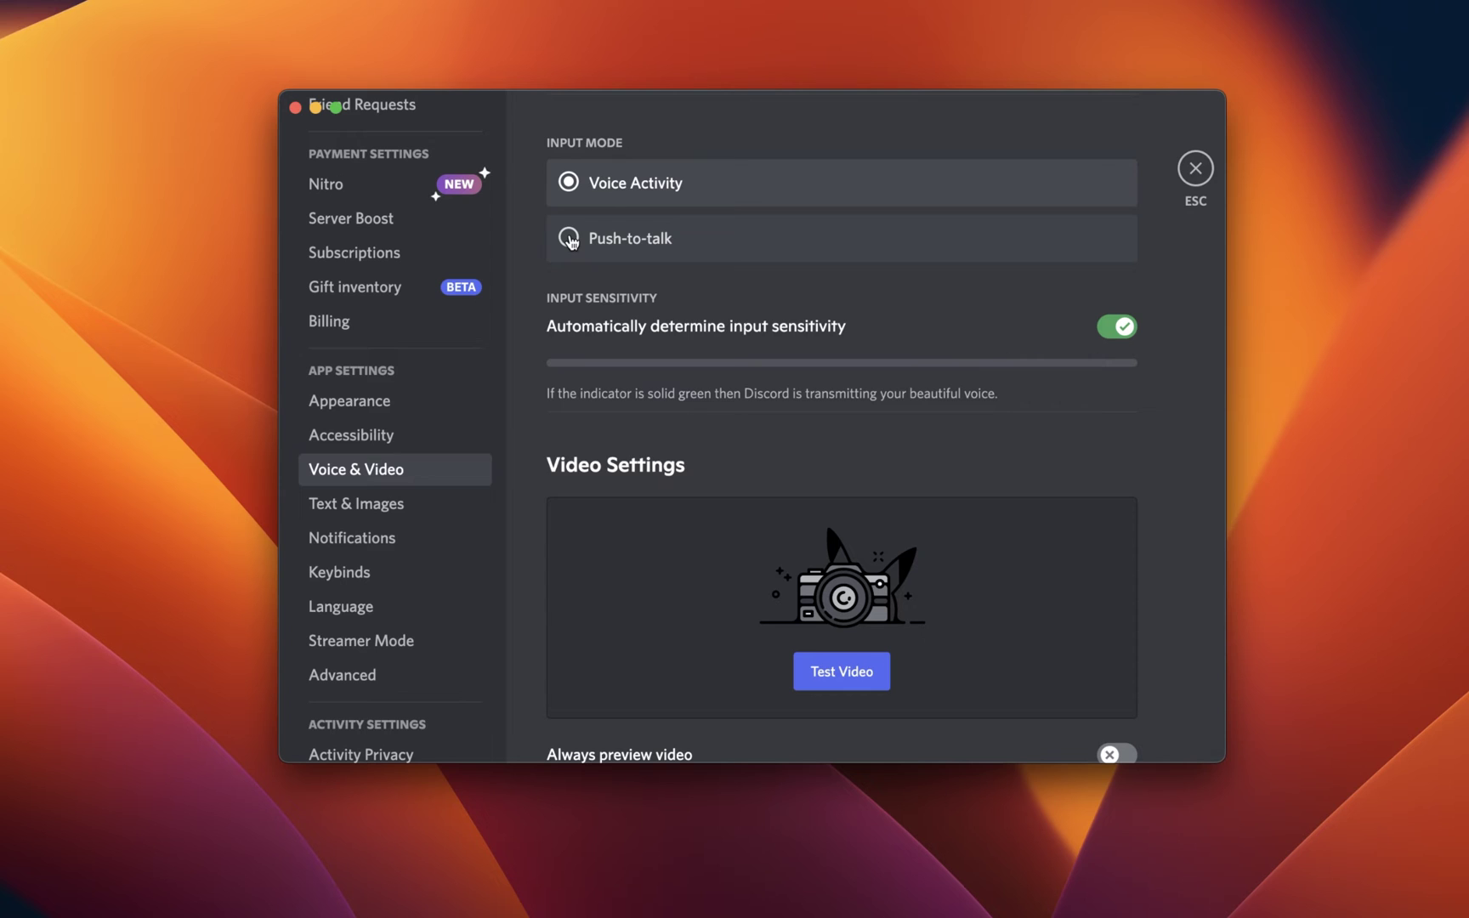
pyautogui.scroll(5, 513, 253)
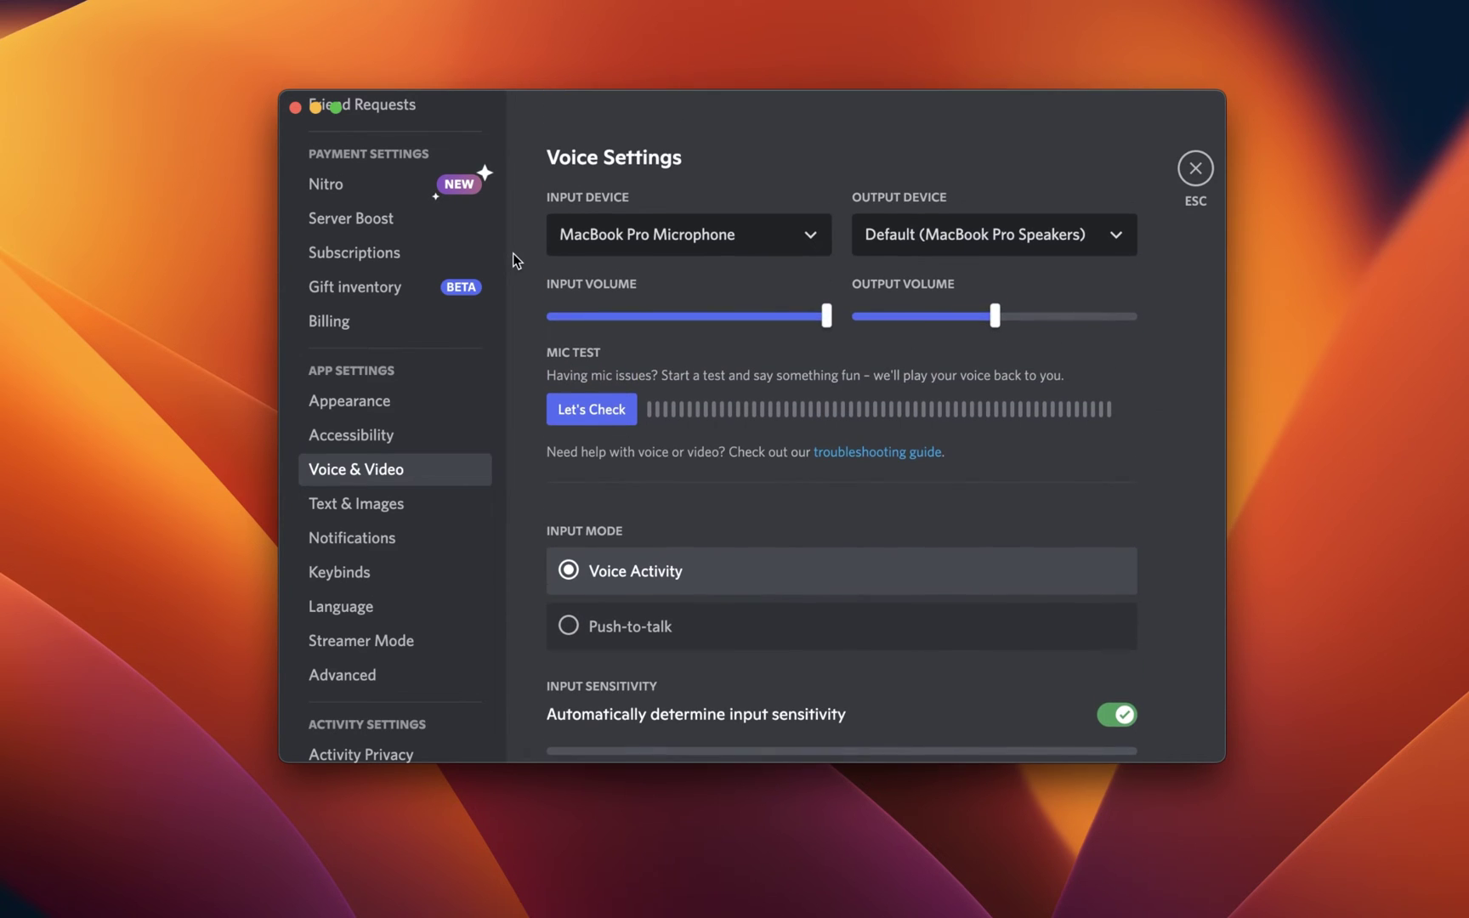
# Run the microphone test twice, stopping it each time.
pyautogui.click(608, 422)
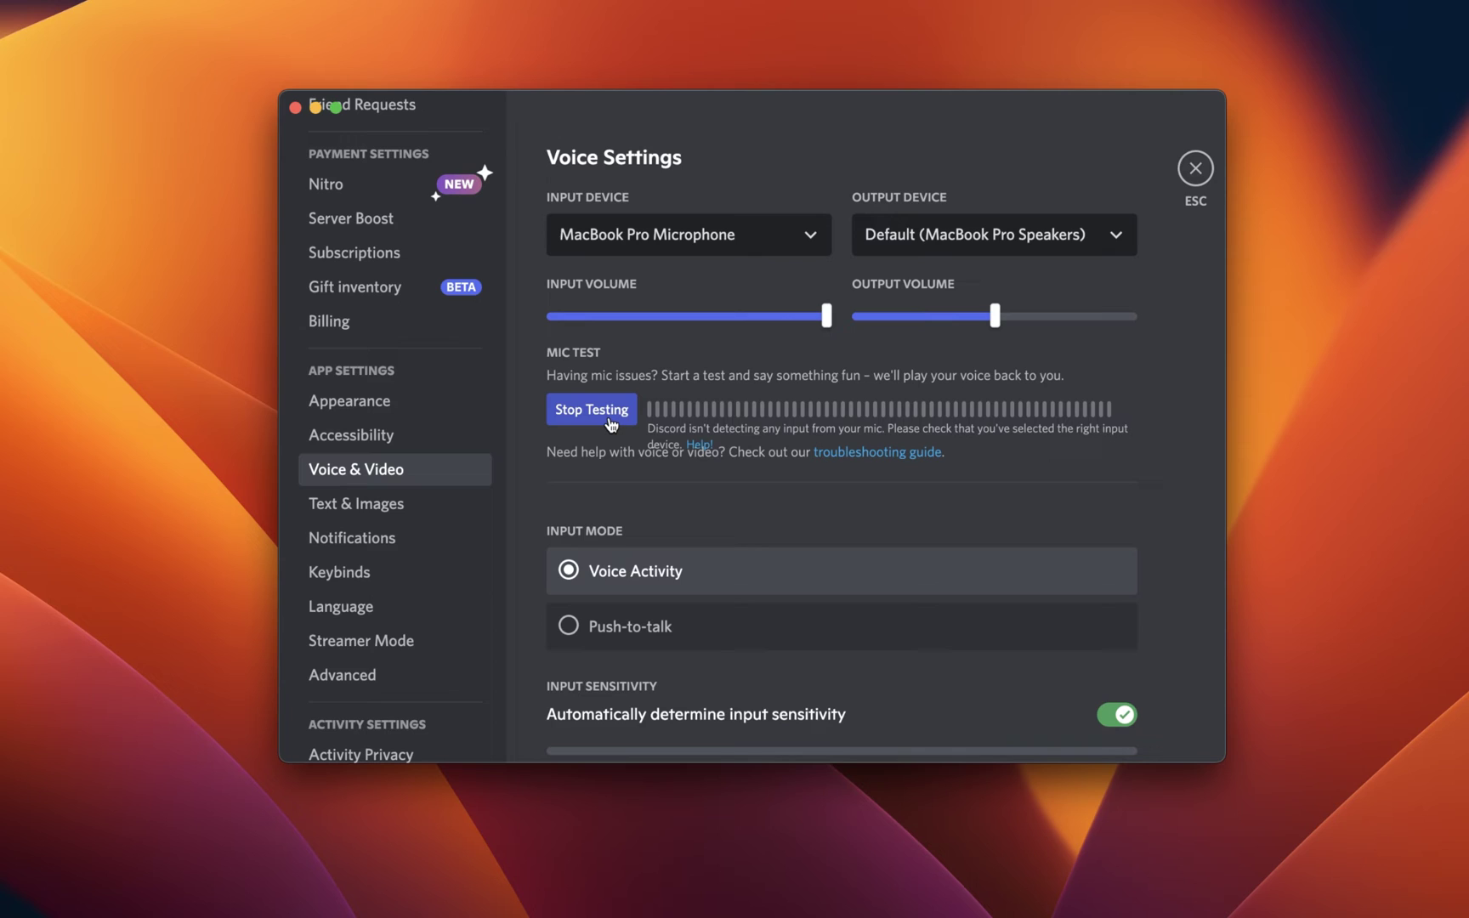
pyautogui.click(591, 409)
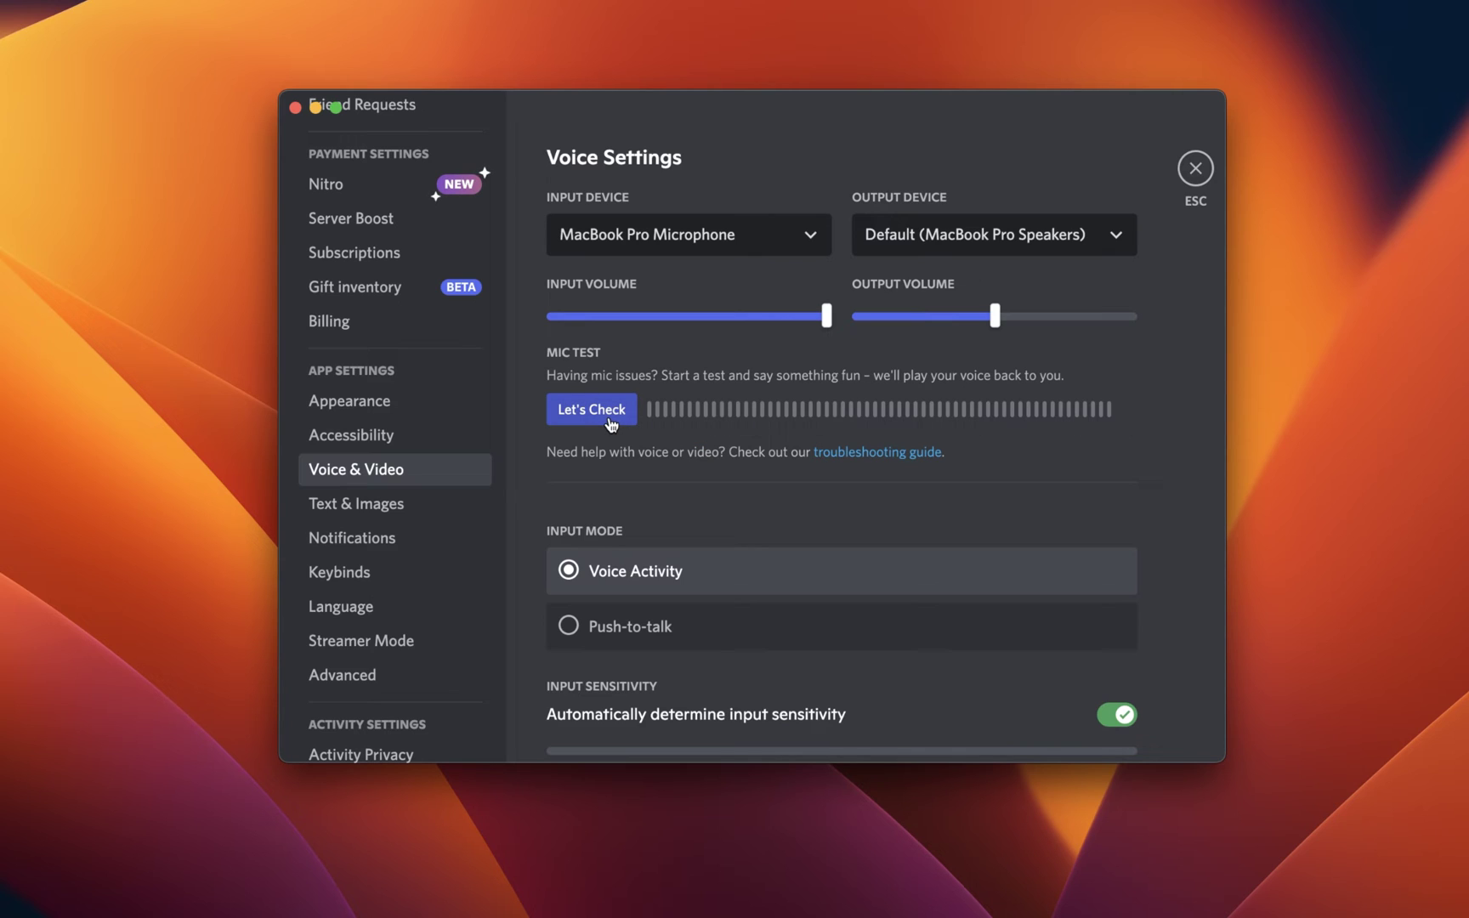
pyautogui.click(610, 421)
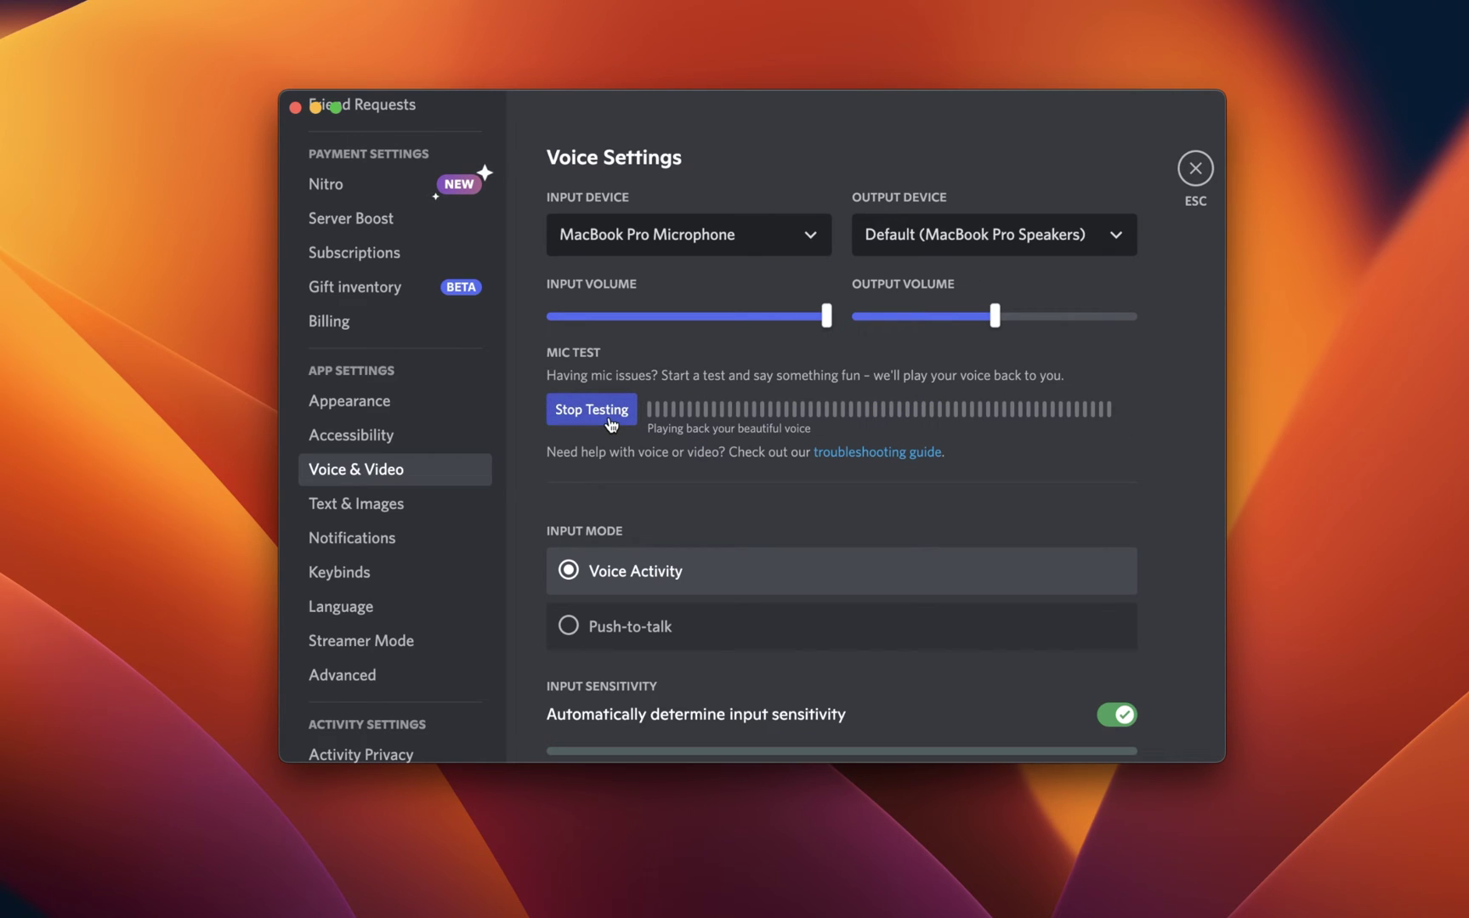
pyautogui.click(609, 420)
# Try the Standard noise suppression option in the voice processing settings and switch back to Krisp.
pyautogui.scroll(-15, 517, 472)
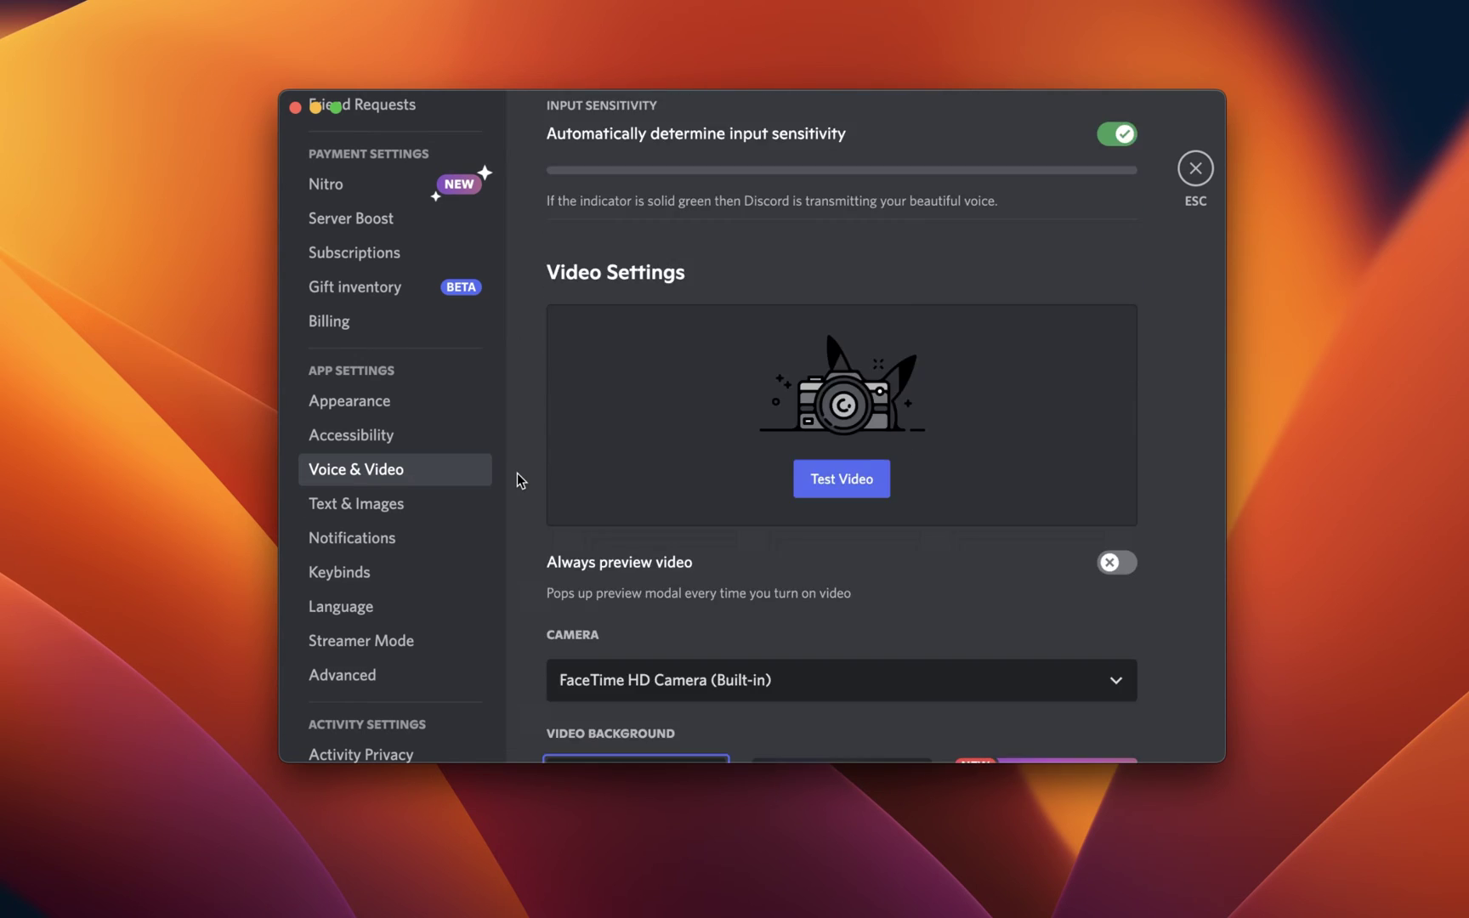
pyautogui.scroll(-3, 517, 472)
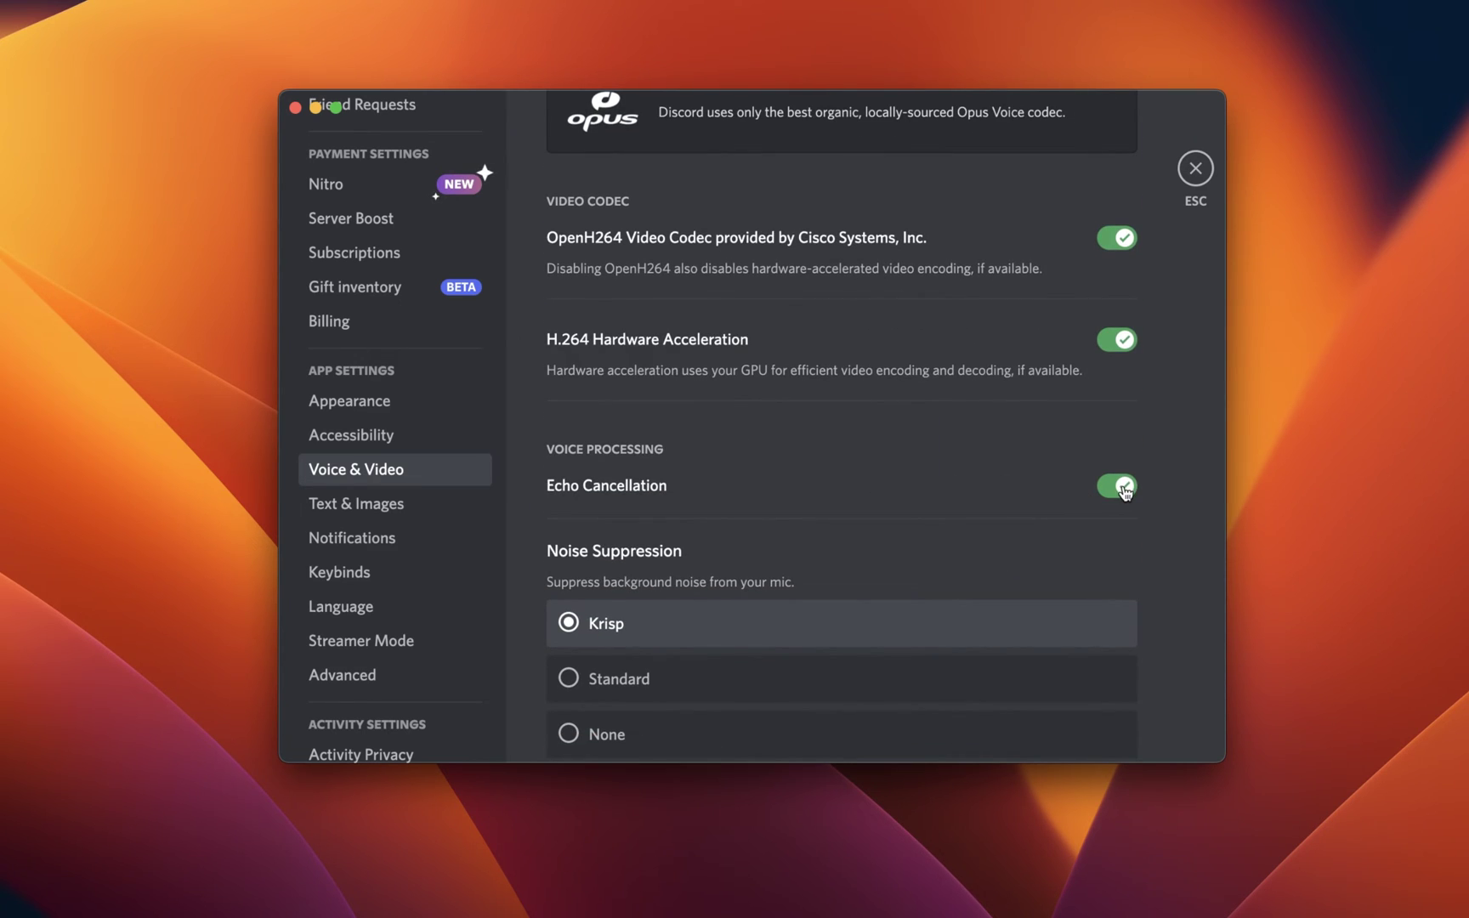
pyautogui.scroll(-6, 1154, 571)
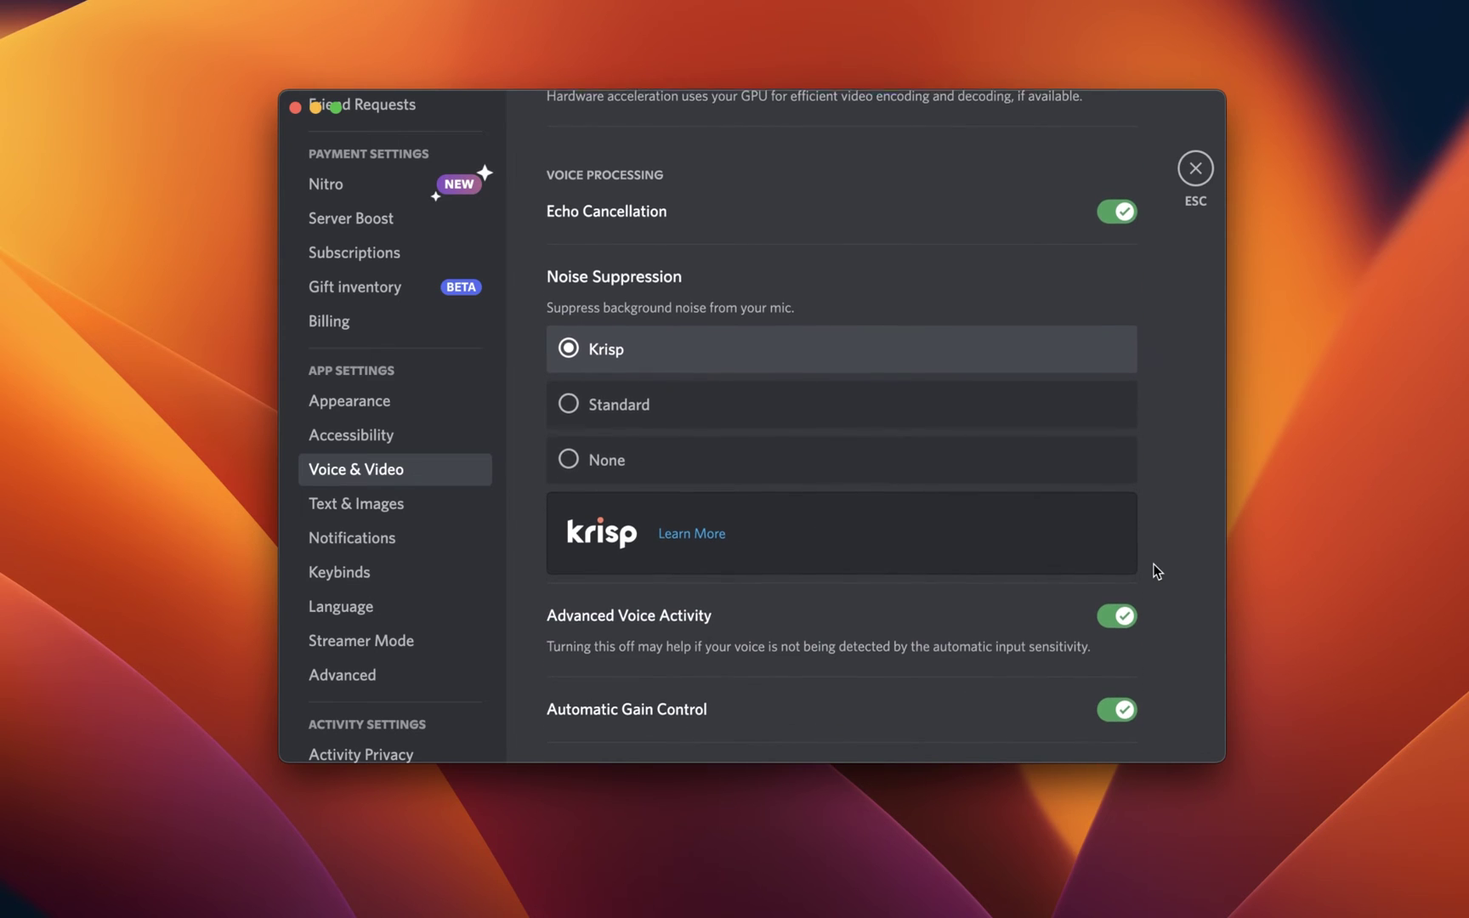
pyautogui.click(824, 411)
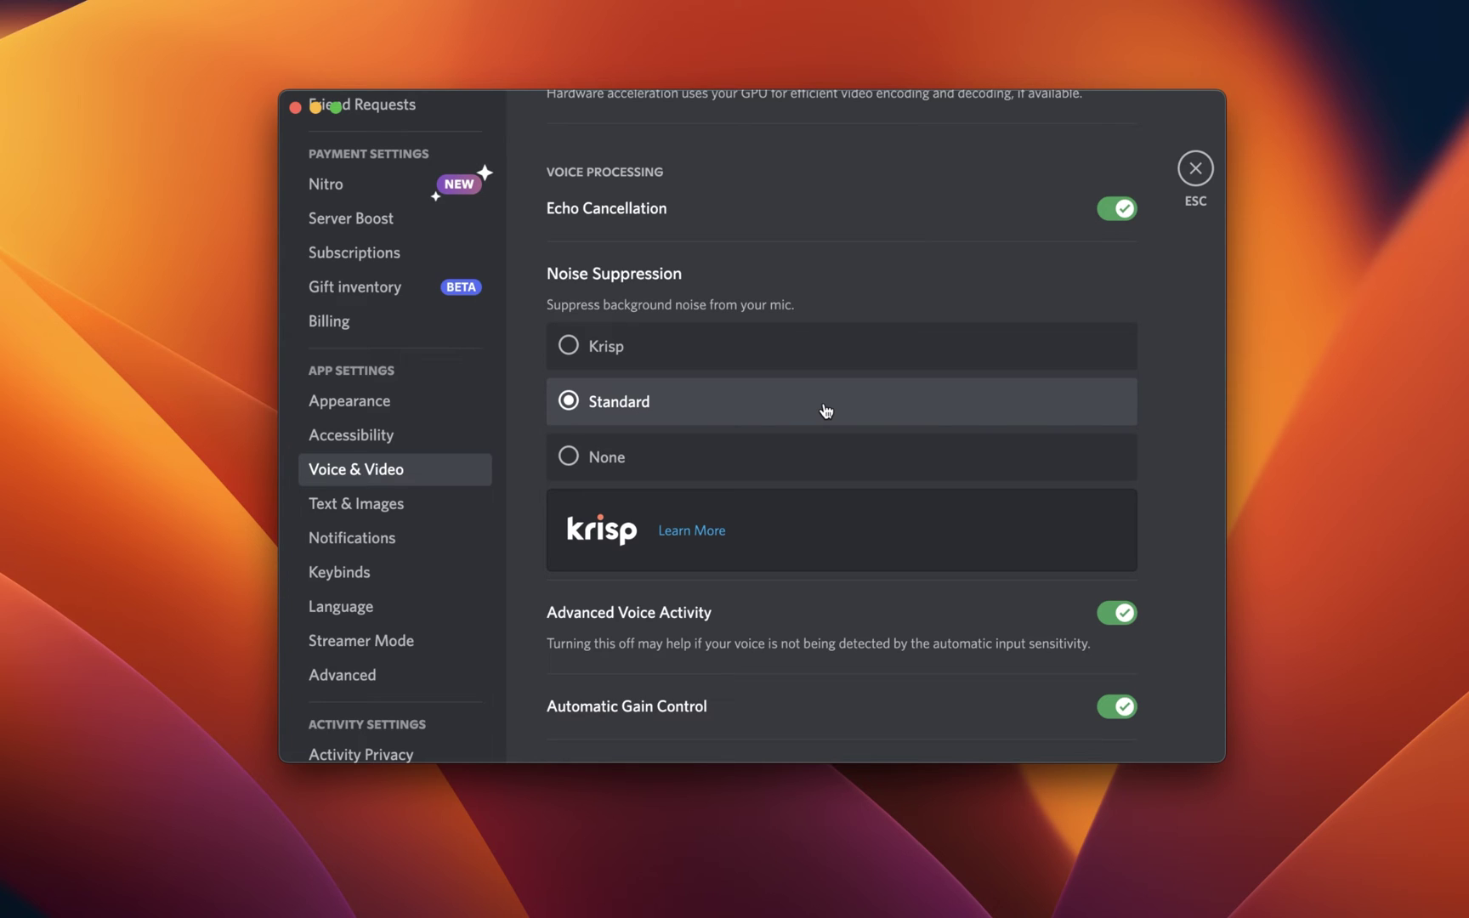
pyautogui.click(814, 364)
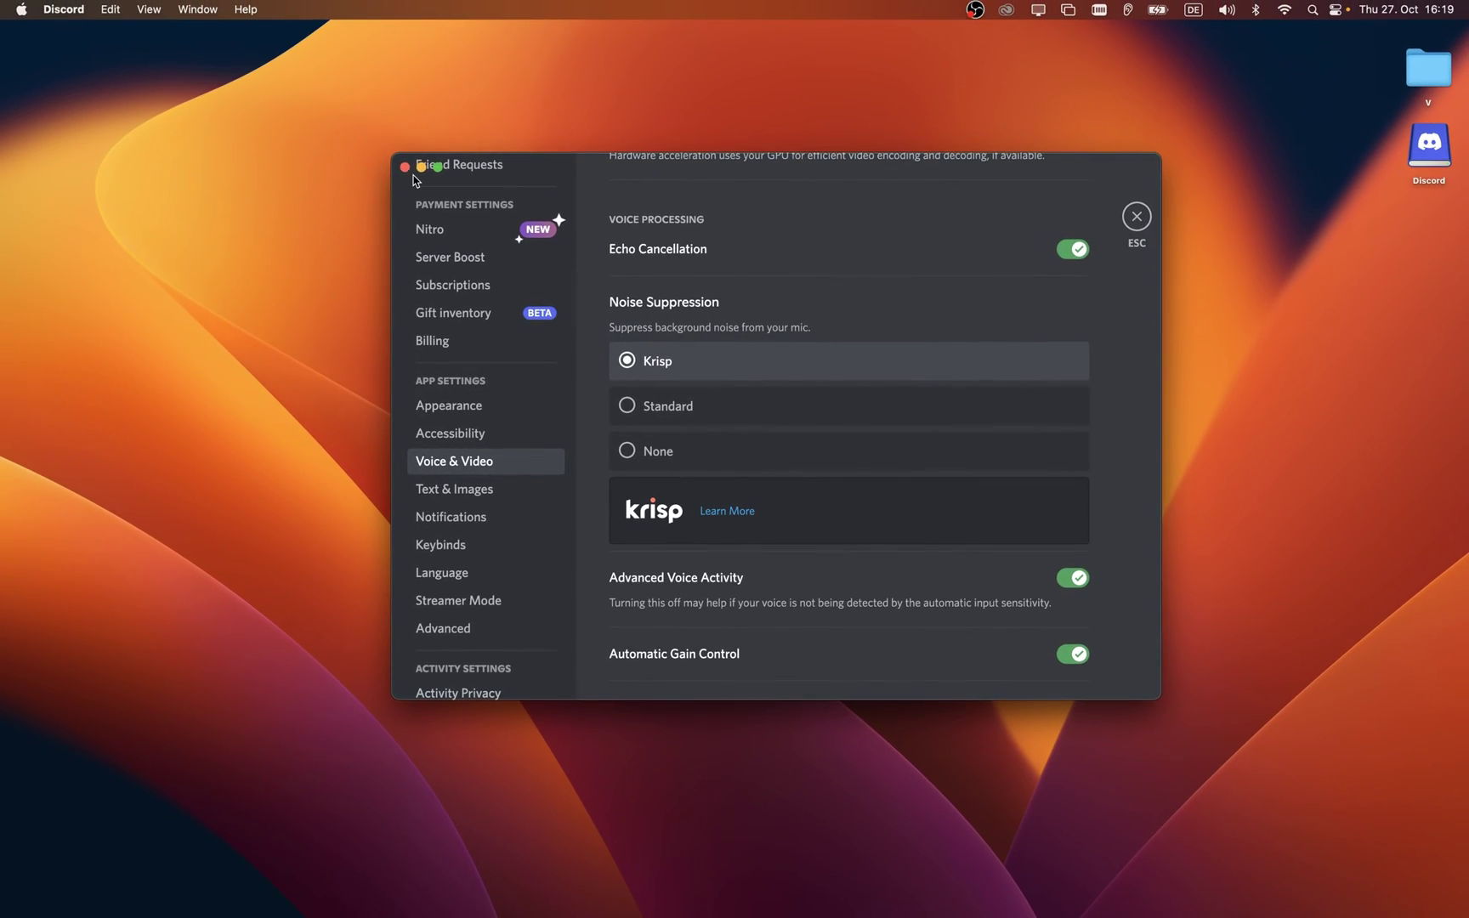
# Close the Discord window and open the Sound settings in macOS System Settings.
pyautogui.click(406, 167)
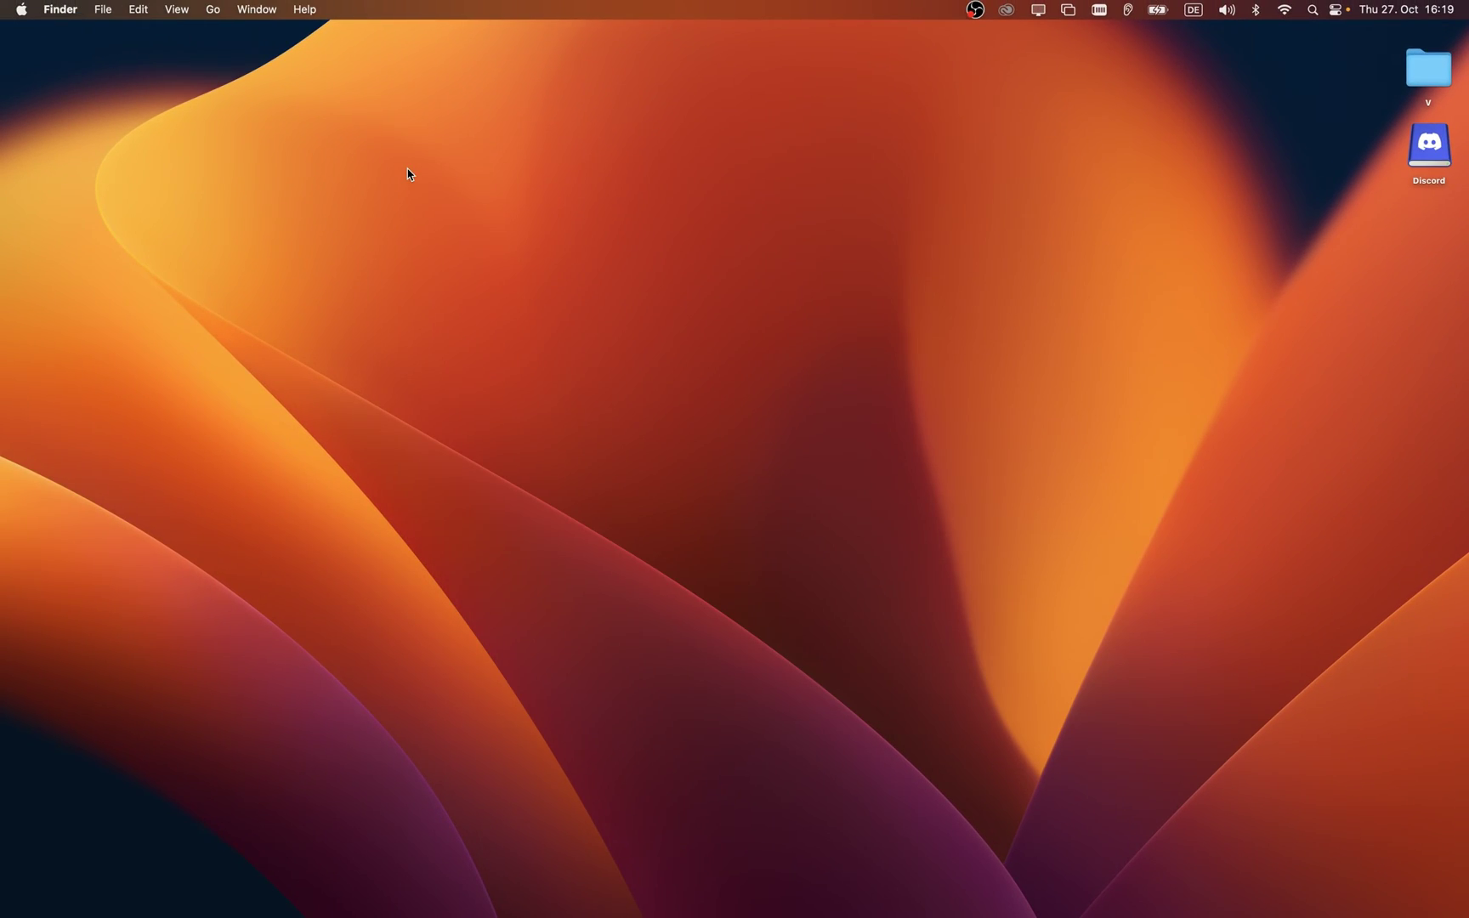
pyautogui.click(20, 11)
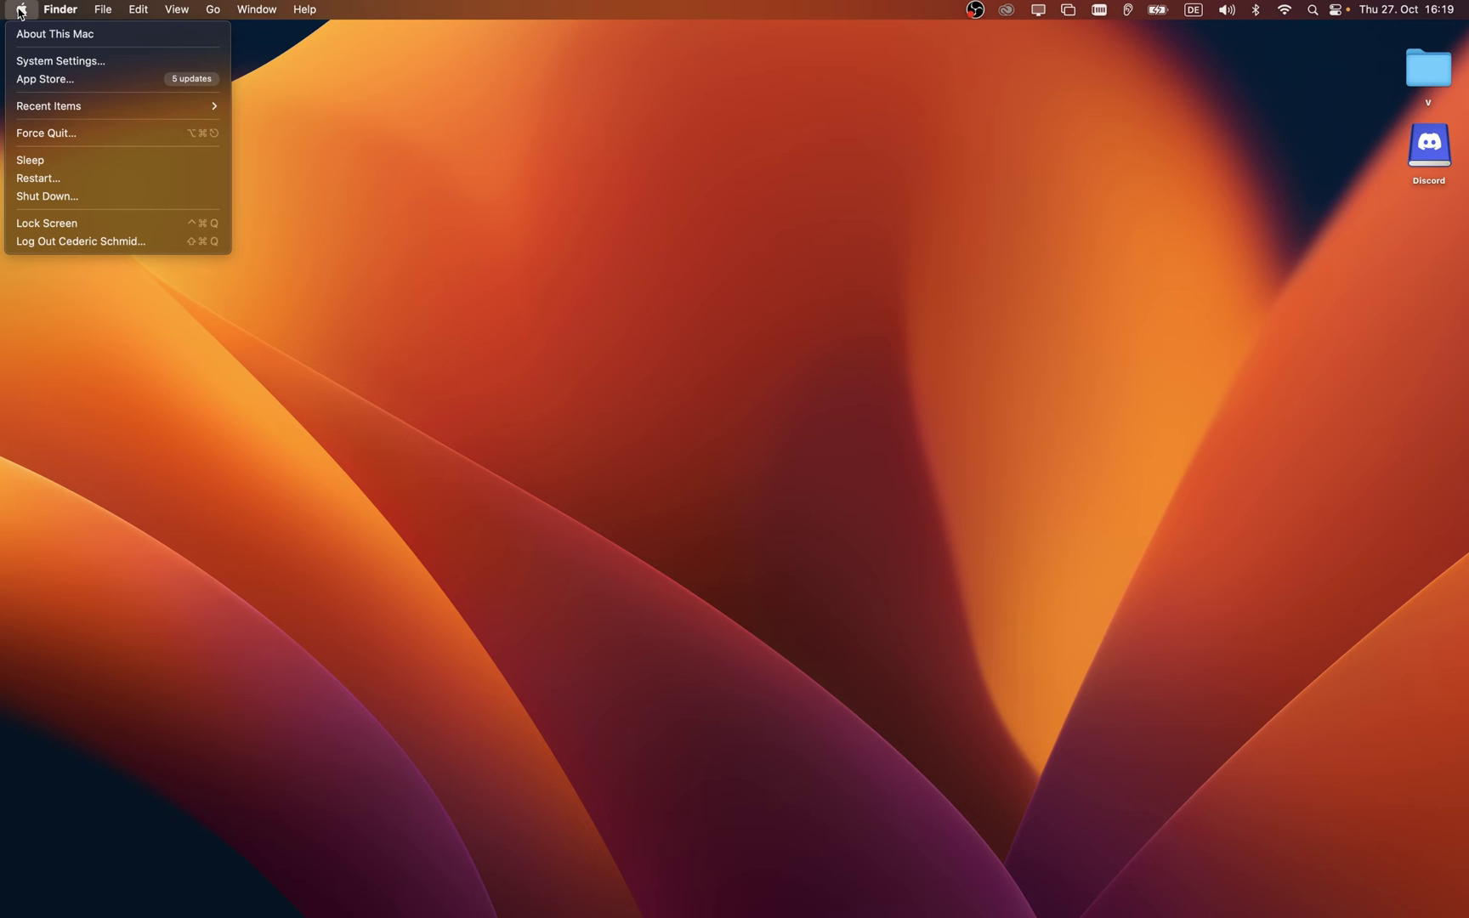
pyautogui.click(145, 61)
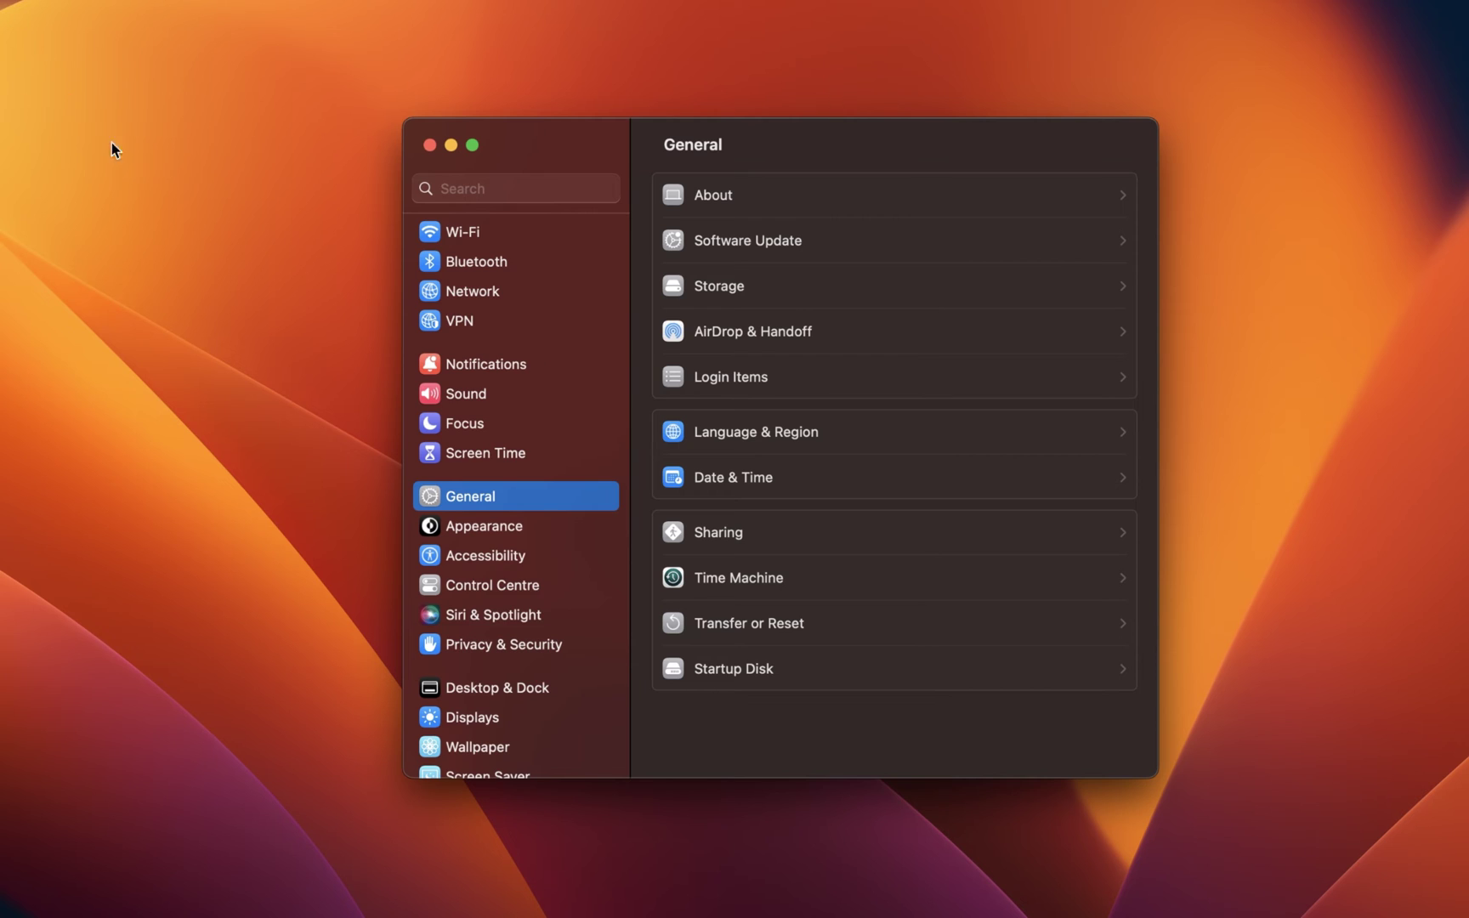
pyautogui.click(428, 395)
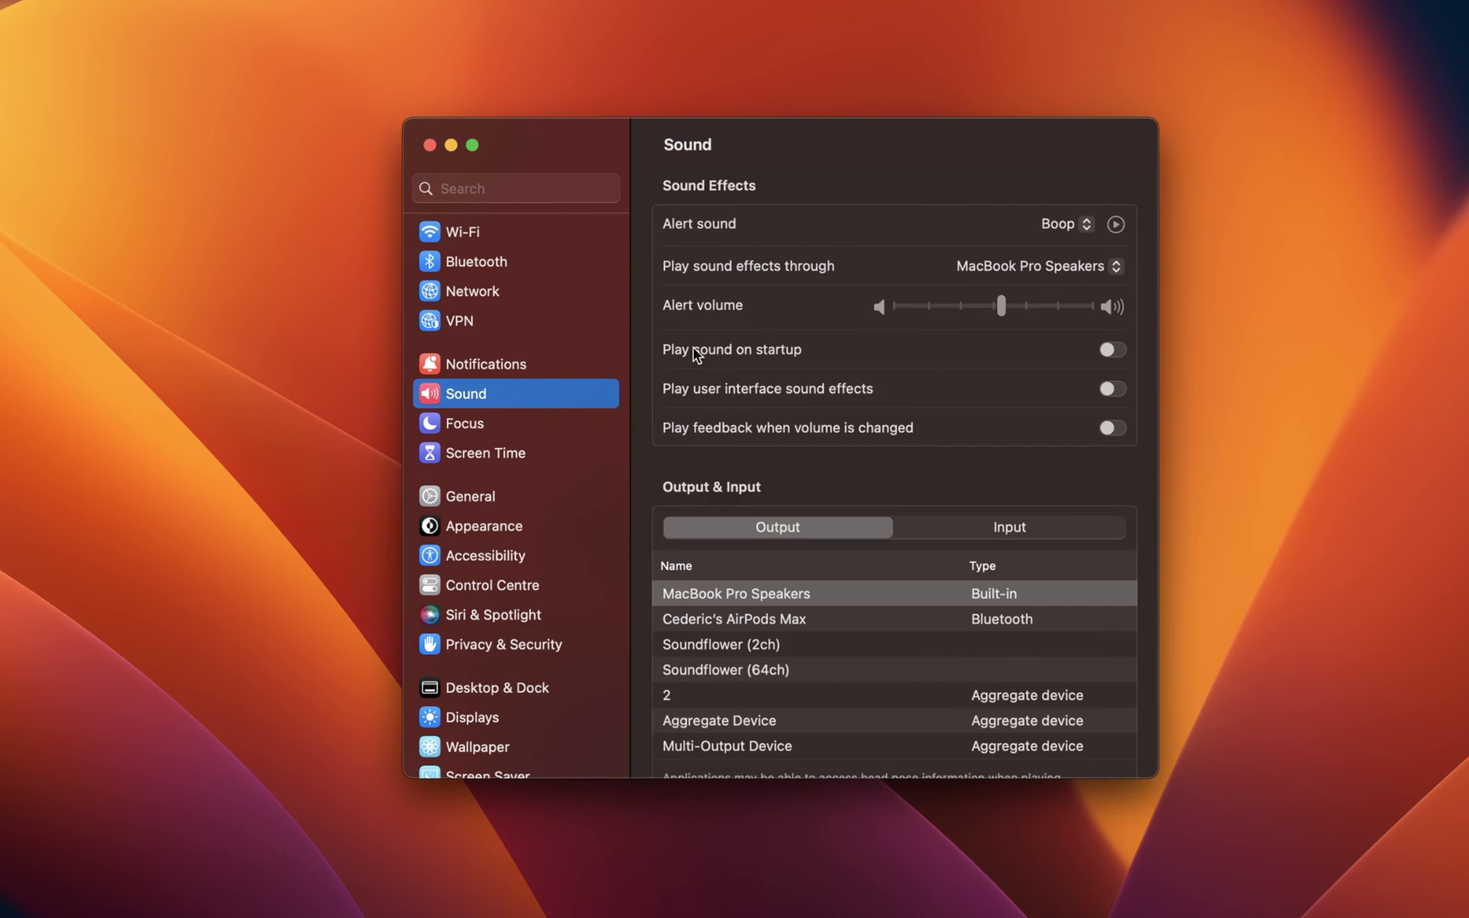
# Review the Mac's input and output sound devices, and mute and unmute the output volume.
pyautogui.scroll(-5, 830, 472)
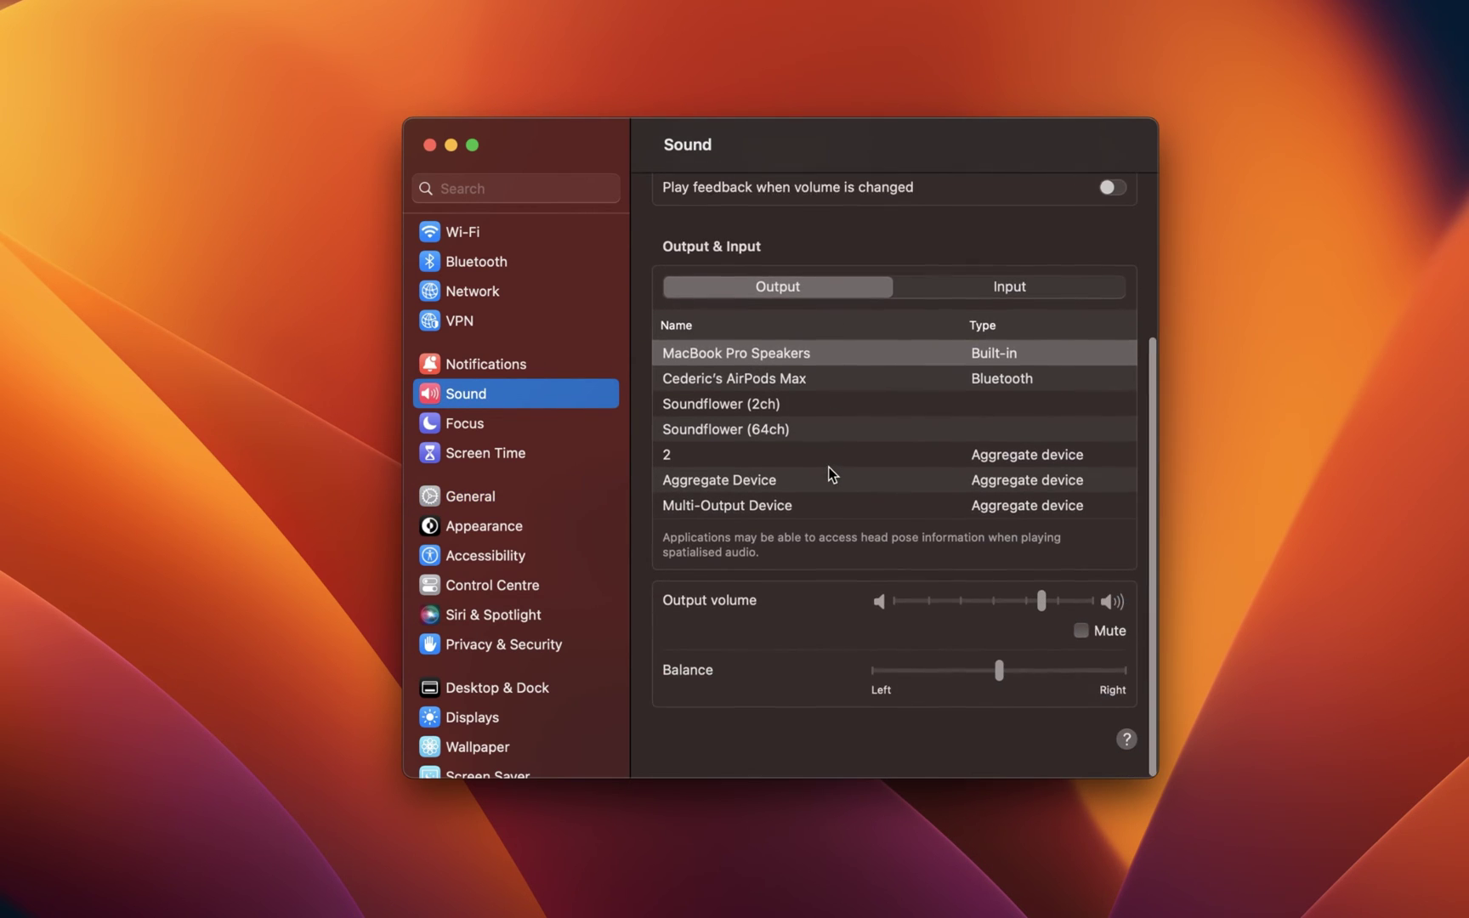
pyautogui.click(925, 297)
pyautogui.click(845, 508)
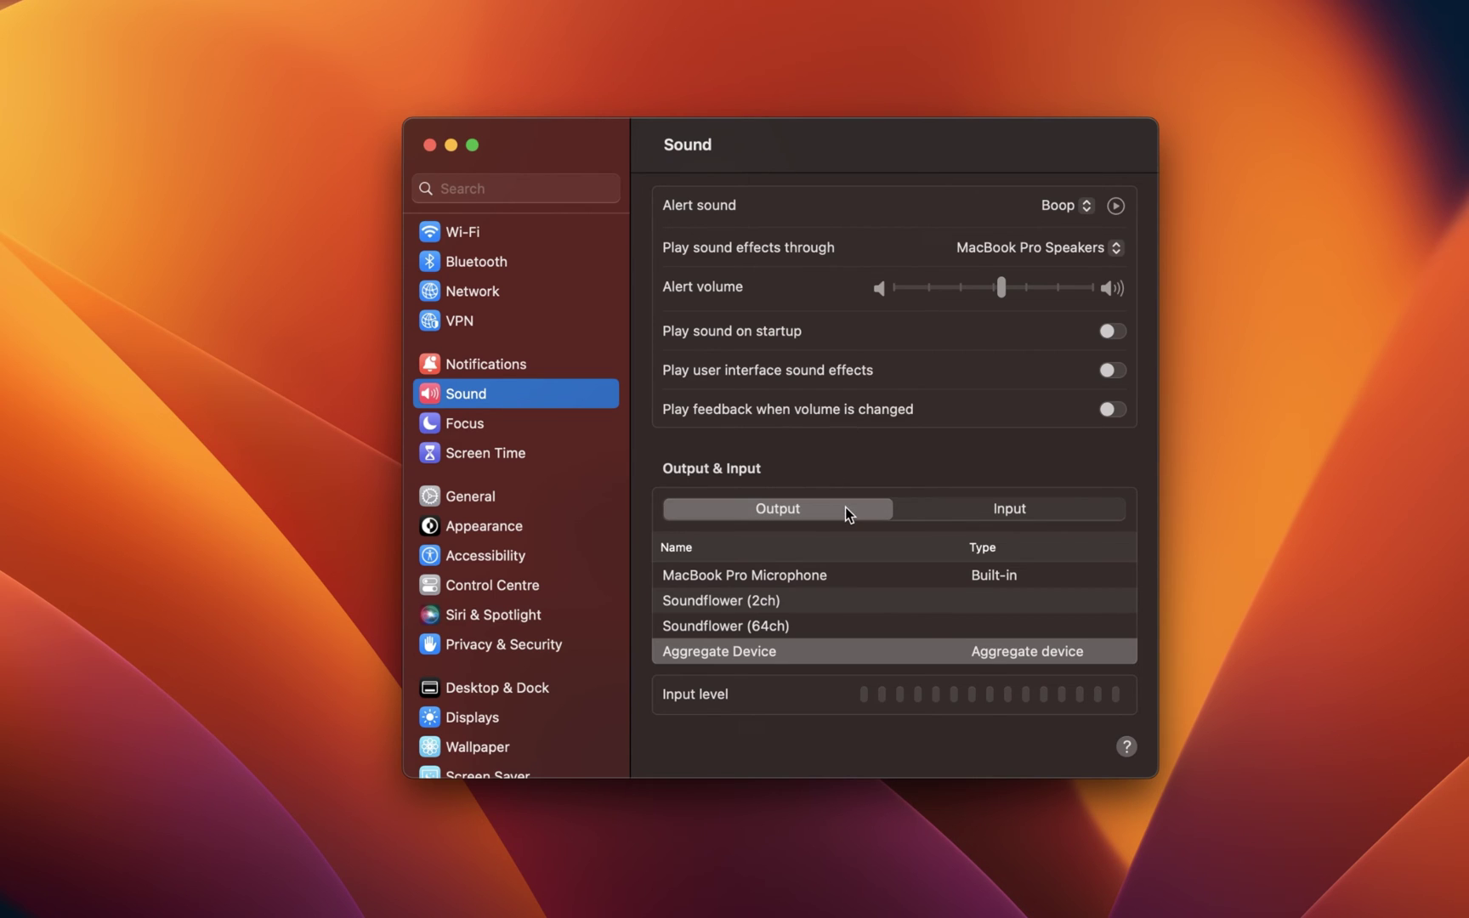
pyautogui.scroll(-5, 846, 508)
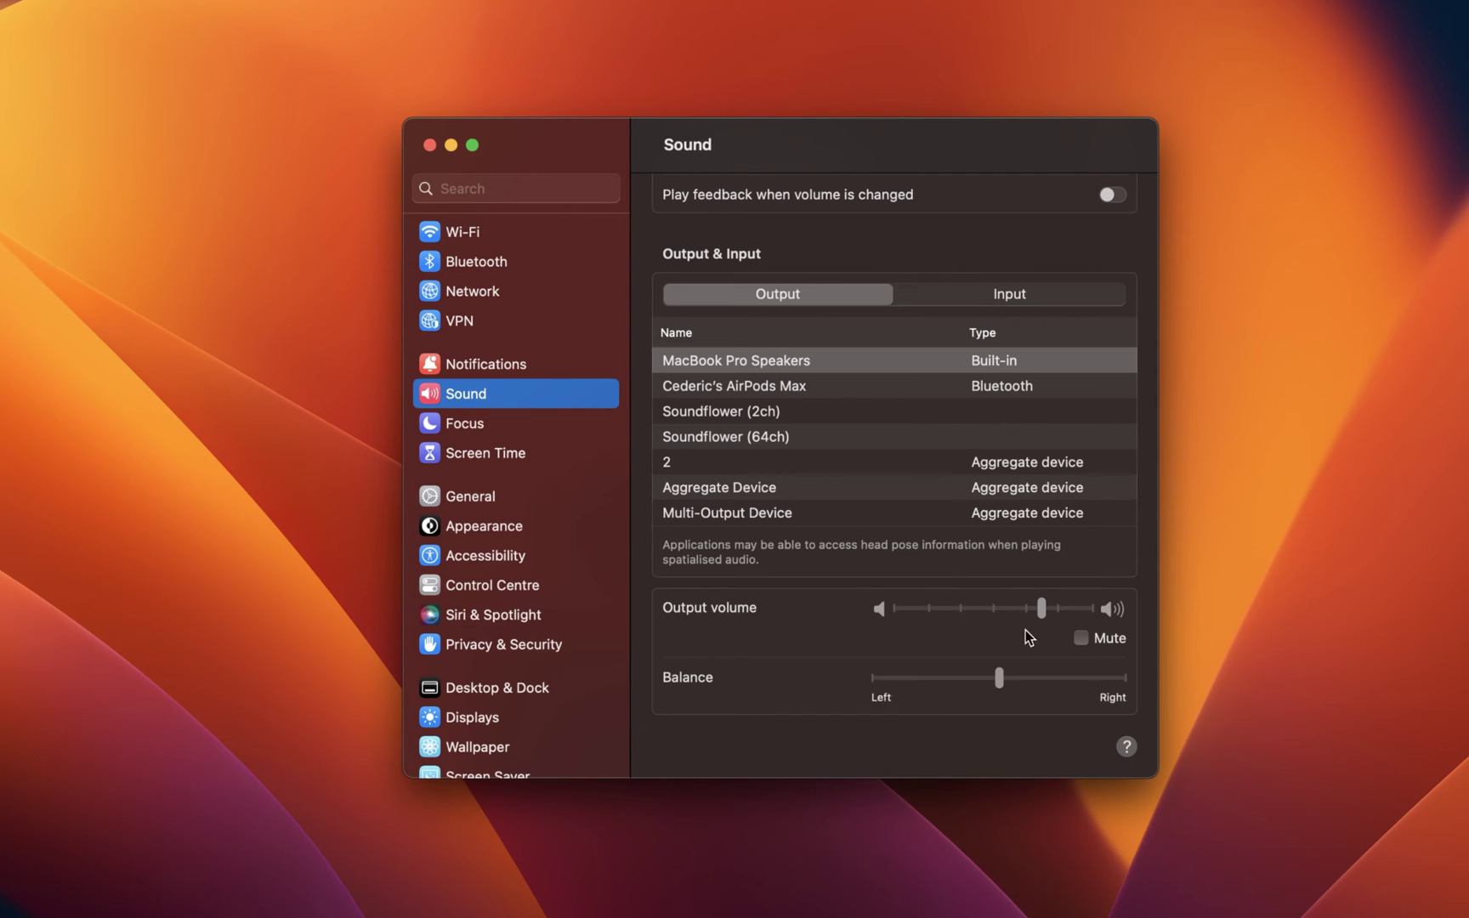
pyautogui.click(1082, 638)
pyautogui.click(1082, 638)
# Check for macOS updates in the General settings' Software Update section.
pyautogui.click(602, 502)
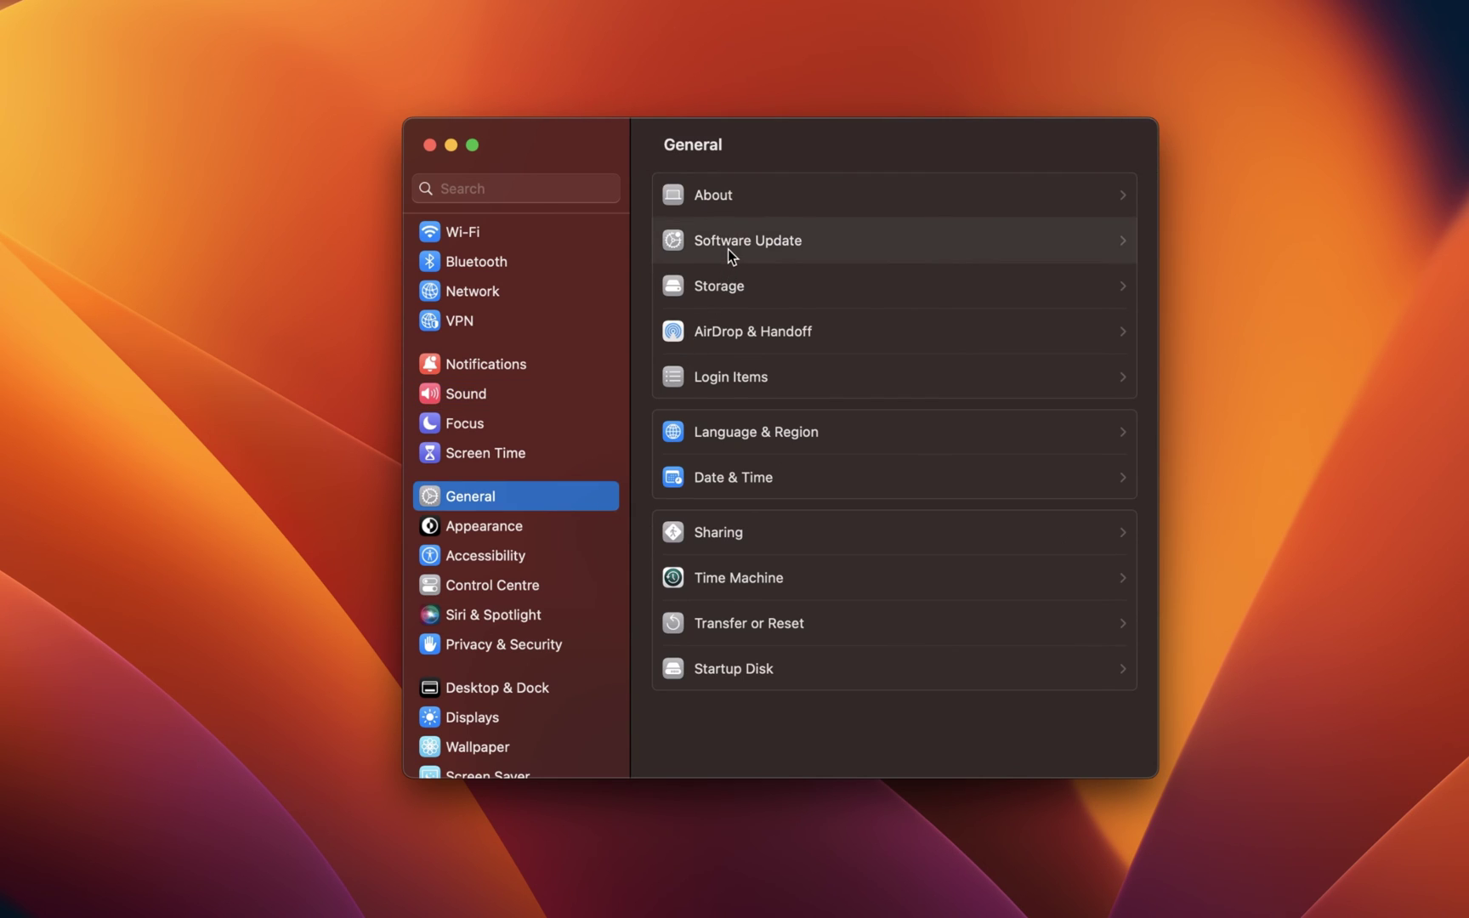
pyautogui.click(727, 247)
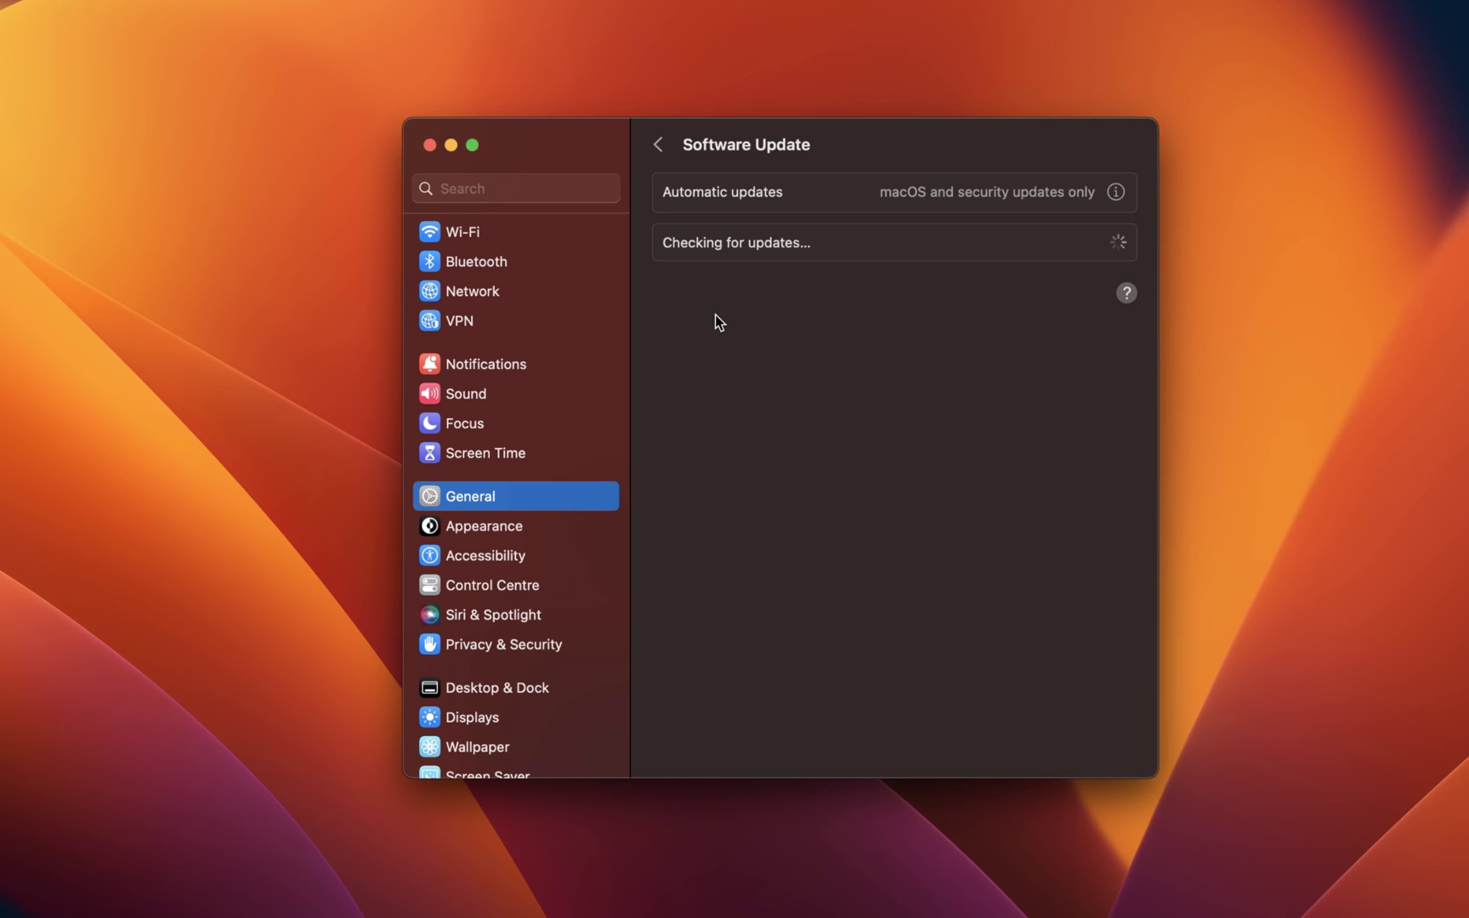